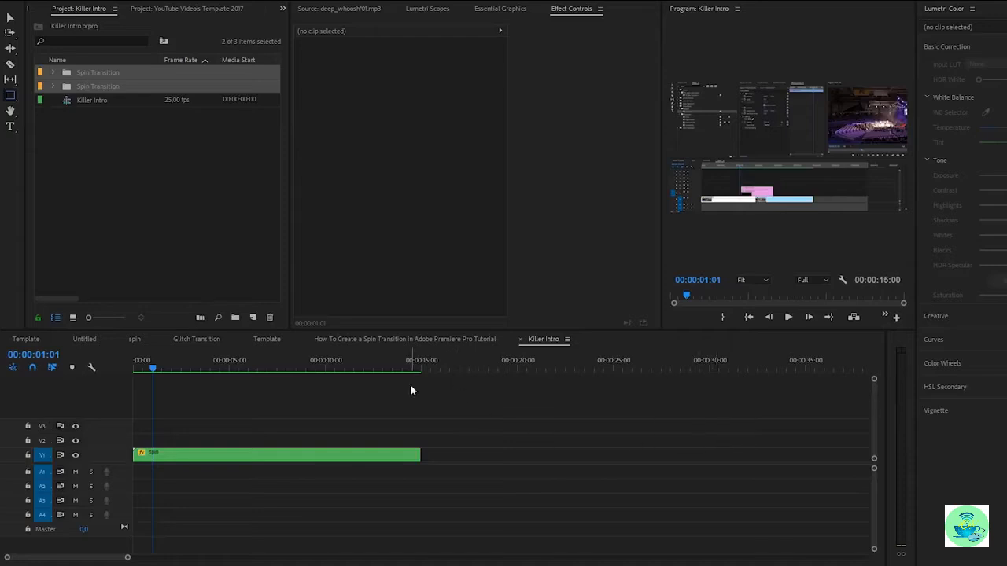
Create an adjustment layer with the default settings and place it on V2 above the start of the spin clip
{"action": "left_click", "coordinate": [263, 456]}
{"action": "left_click_drag", "start_coordinate": [663, 279], "coordinate": [522, 284]}
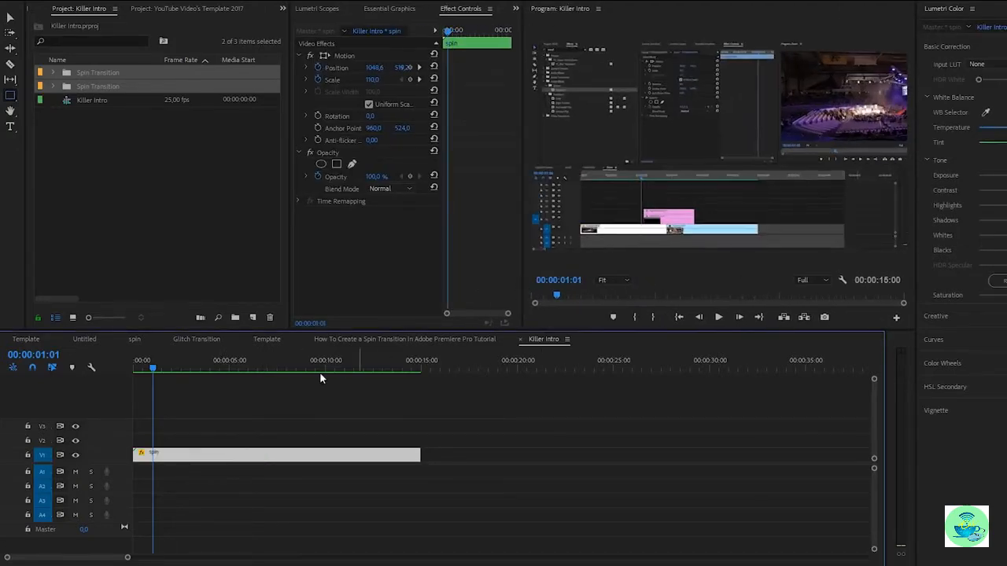
{"action": "left_click", "coordinate": [256, 318]}
{"action": "left_click", "coordinate": [292, 374]}
{"action": "left_click", "coordinate": [561, 325]}
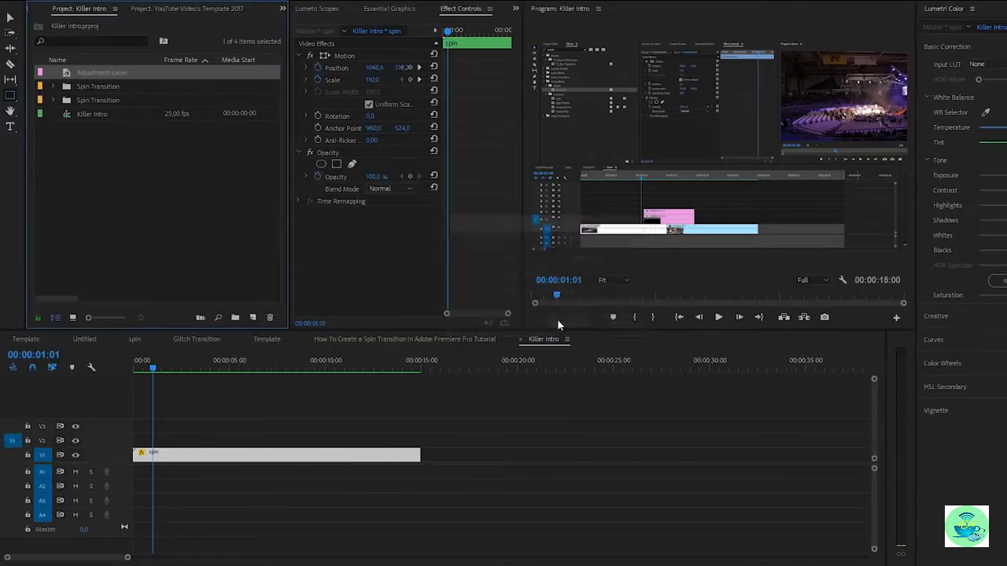
{"action": "left_click_drag", "start_coordinate": [107, 74], "coordinate": [276, 441]}
{"action": "left_click", "coordinate": [263, 446]}
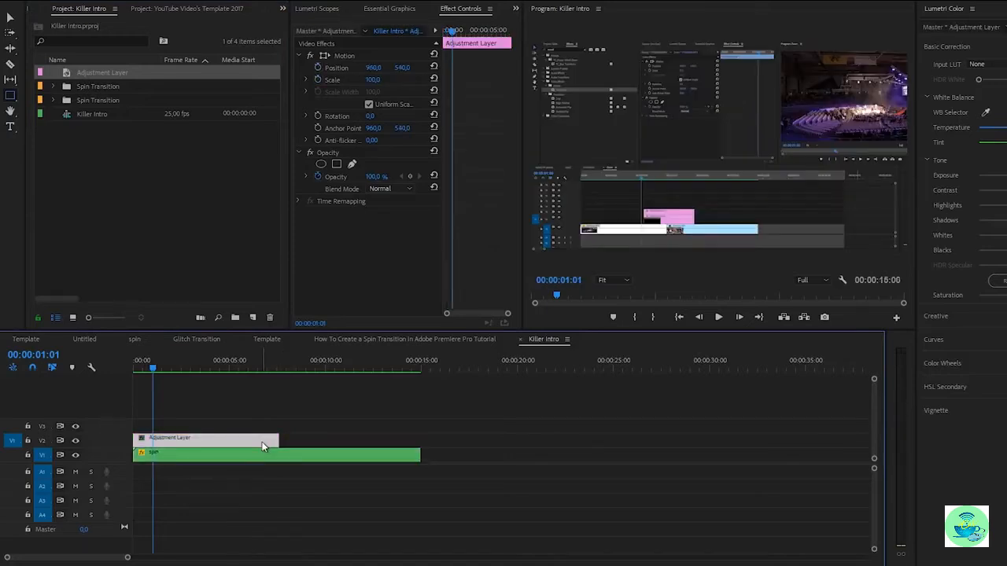
From the sequence start, darken the adjustment layer with Lumetri Exposure at -2.6 and set its Tint to 43
{"action": "left_click_drag", "start_coordinate": [449, 34], "coordinate": [441, 34]}
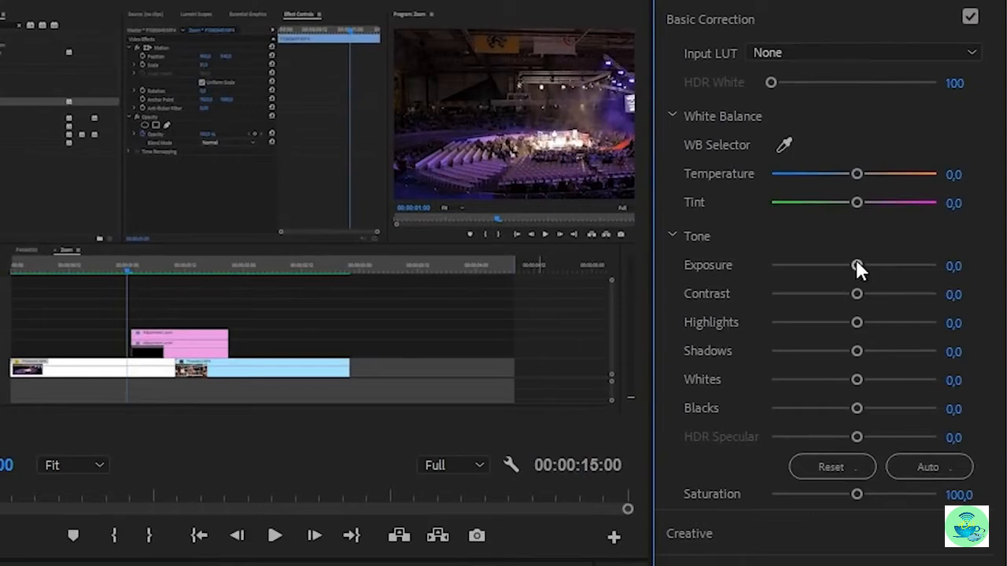
{"action": "left_click_drag", "start_coordinate": [854, 264], "coordinate": [808, 261]}
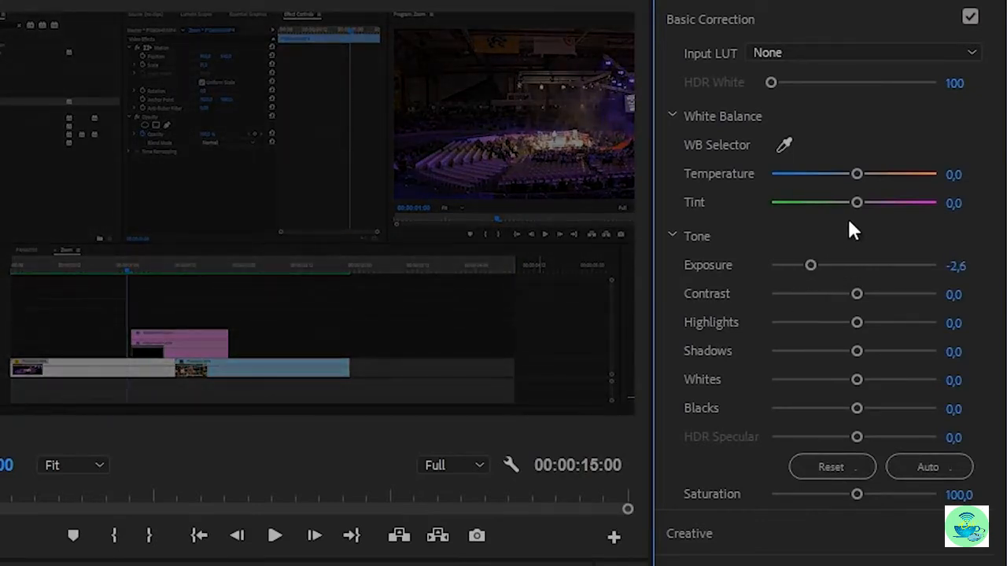
{"action": "left_click_drag", "start_coordinate": [856, 203], "coordinate": [889, 203]}
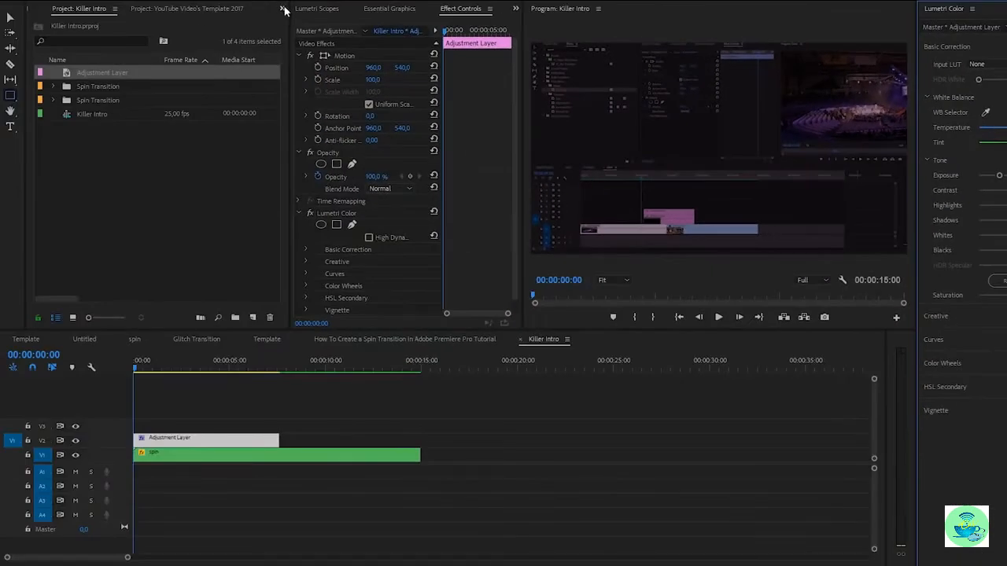
Search the effects for "blur" and apply Gaussian Blur to the adjustment layer
{"action": "left_click", "coordinate": [283, 8]}
{"action": "left_click", "coordinate": [301, 70]}
{"action": "left_click", "coordinate": [130, 24]}
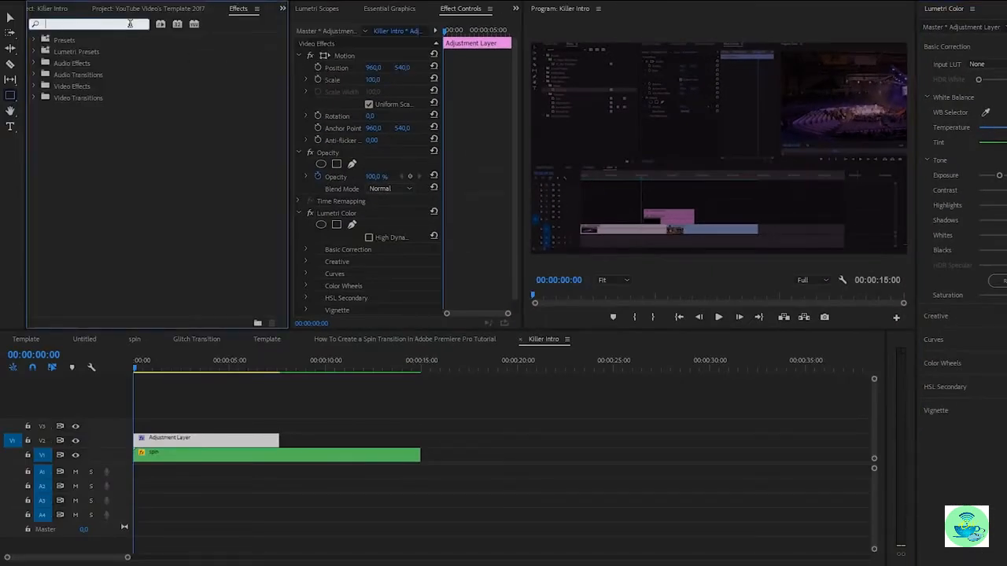
{"action": "type", "text": "blur"}
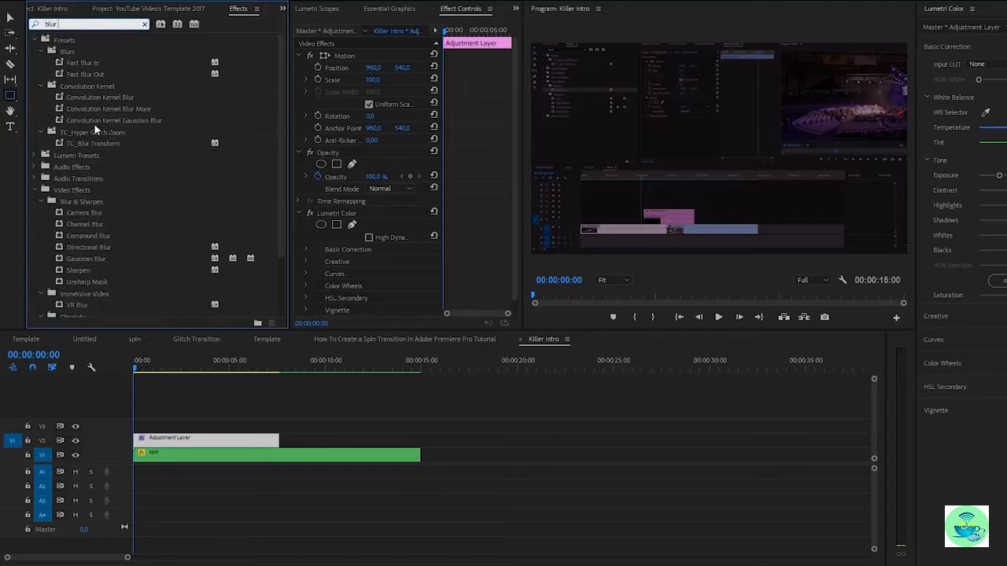
{"action": "left_click_drag", "start_coordinate": [84, 258], "coordinate": [202, 444]}
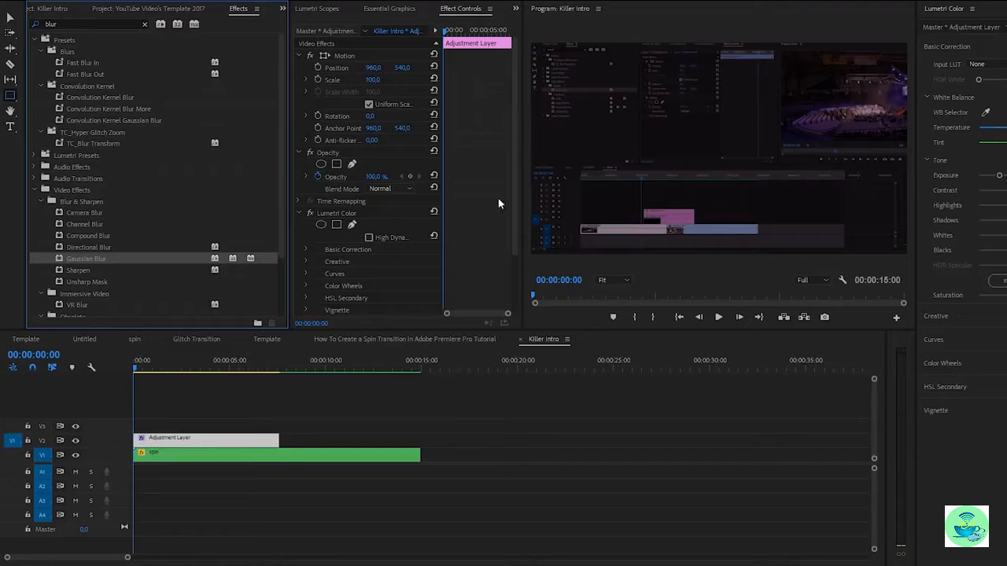
Set the Gaussian Blur's Blurriness to 50 and enable Repeat Edge Pixels
{"action": "scroll", "coordinate": [498, 204], "scroll_direction": "down", "scroll_amount": 3}
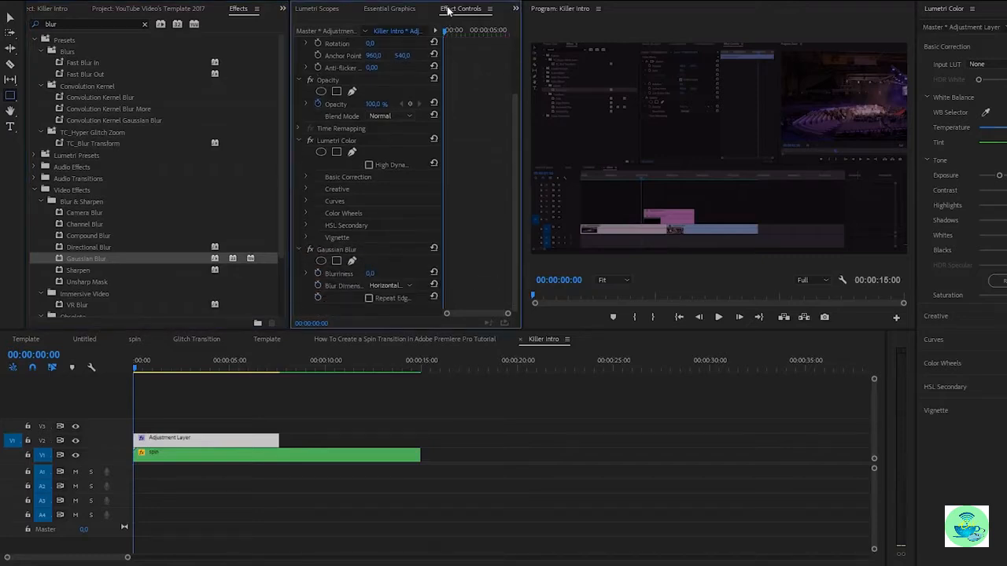
{"action": "left_click", "coordinate": [370, 273]}
{"action": "type", "text": "50"}
{"action": "key", "text": "Return"}
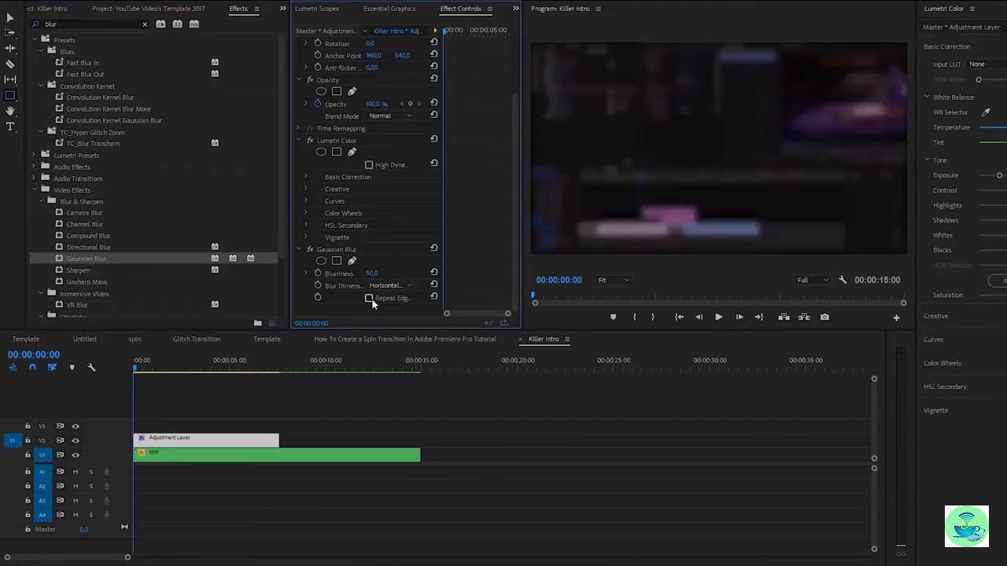
{"action": "left_click", "coordinate": [370, 300]}
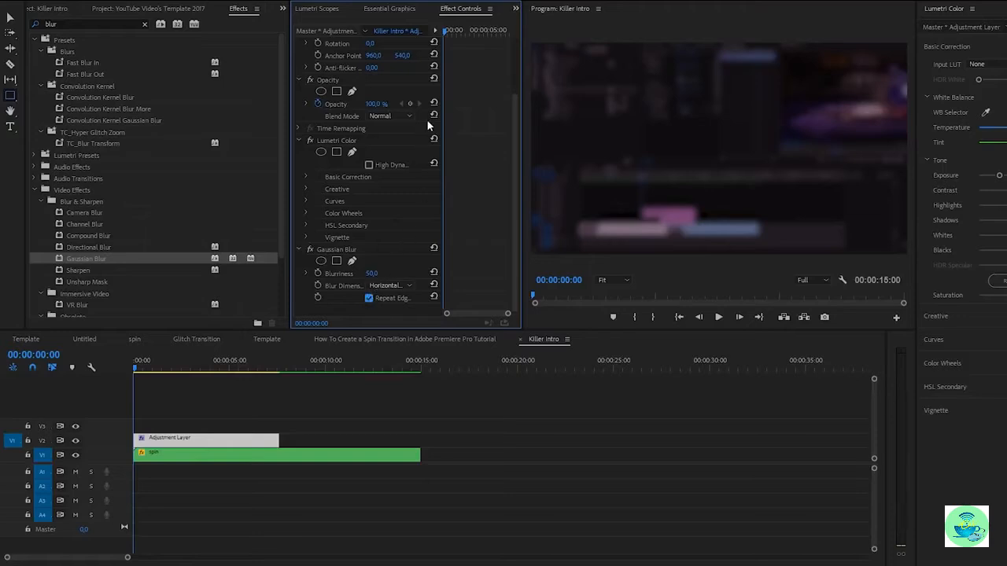
At 00:00:02:00, add keyframes for the adjustment layer's Blurriness, Lumetri Tint and Exposure
{"action": "left_click_drag", "start_coordinate": [128, 559], "coordinate": [91, 560]}
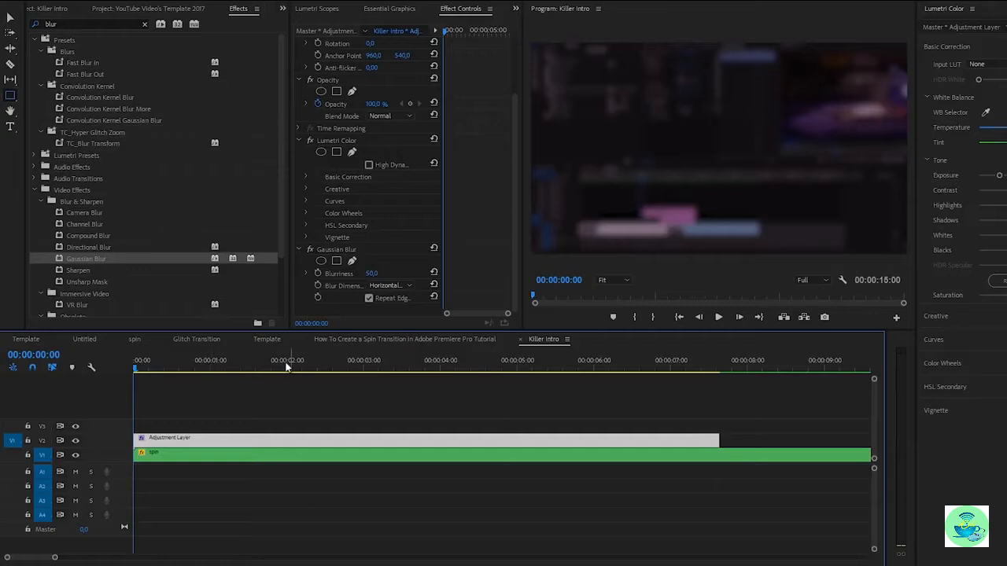
{"action": "left_click", "coordinate": [287, 365]}
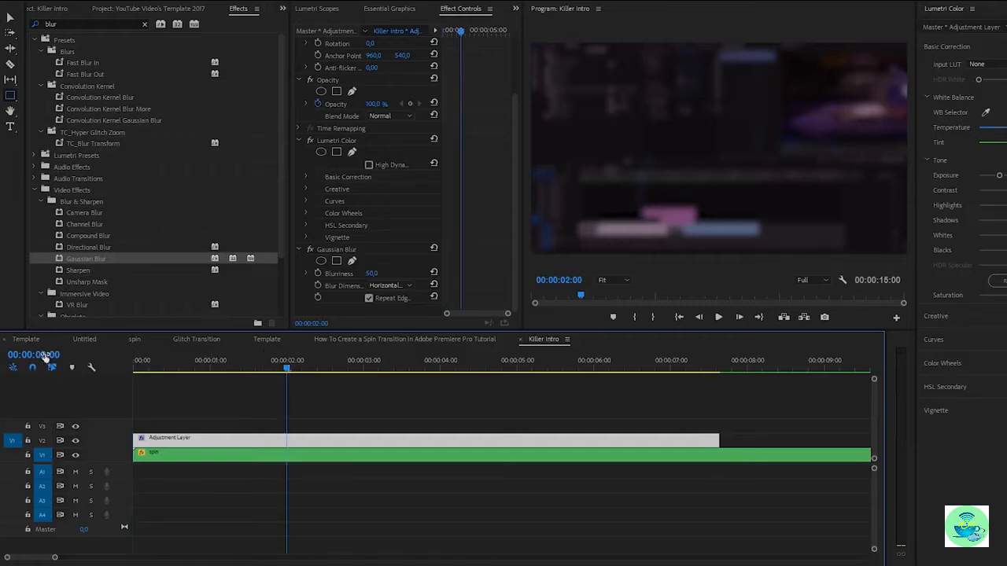
{"action": "left_click", "coordinate": [318, 273]}
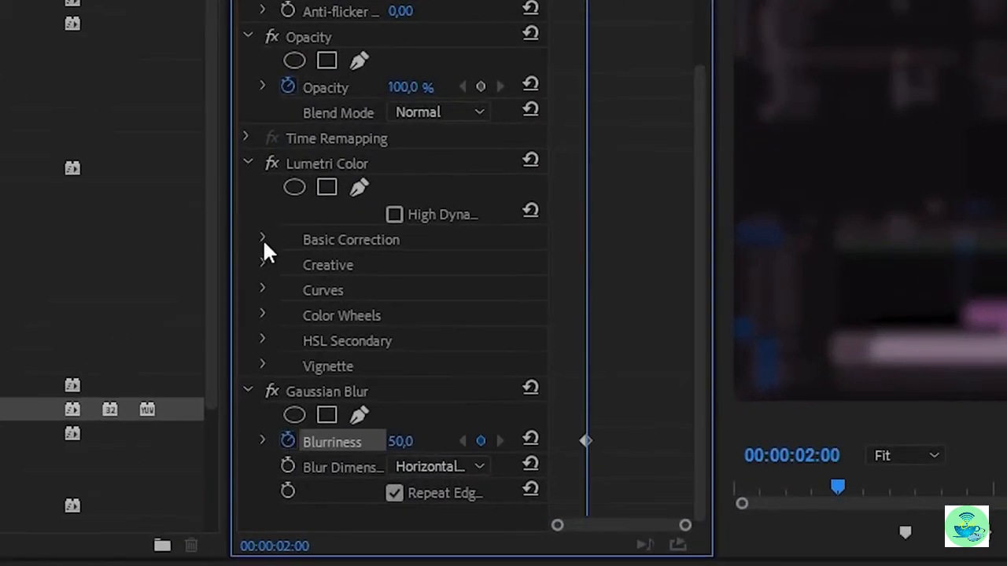
{"action": "left_click", "coordinate": [263, 239]}
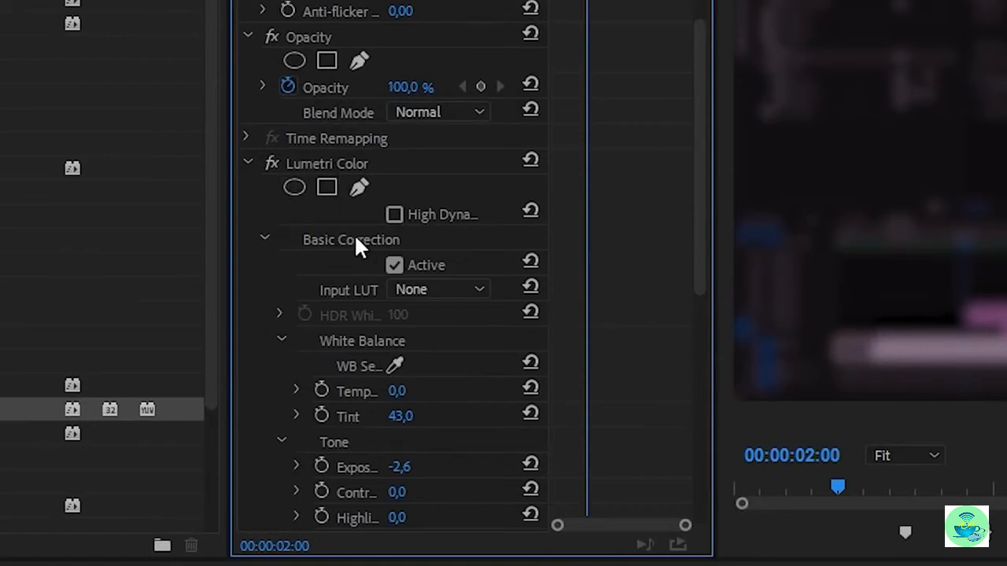
{"action": "left_click", "coordinate": [322, 414]}
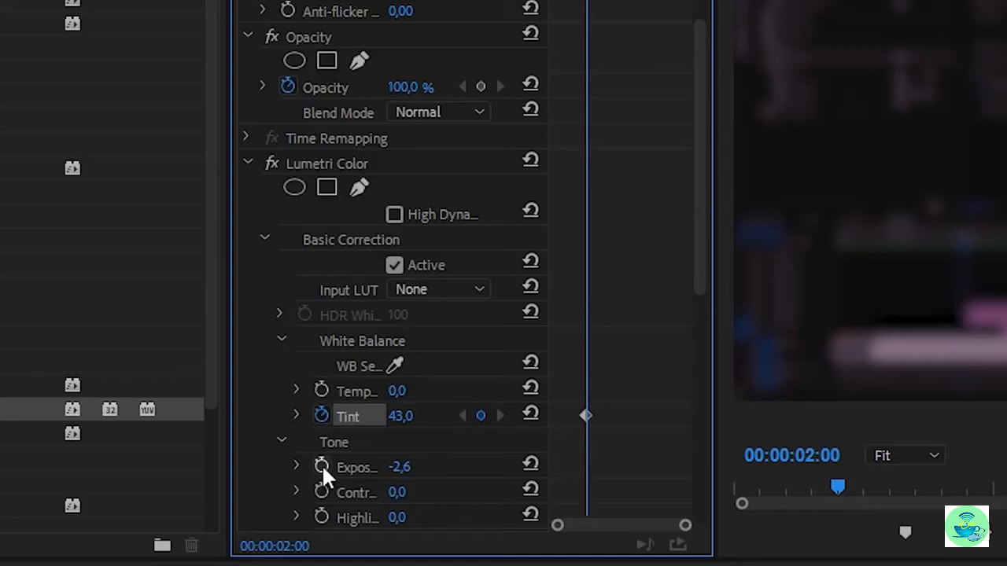
{"action": "left_click", "coordinate": [322, 465]}
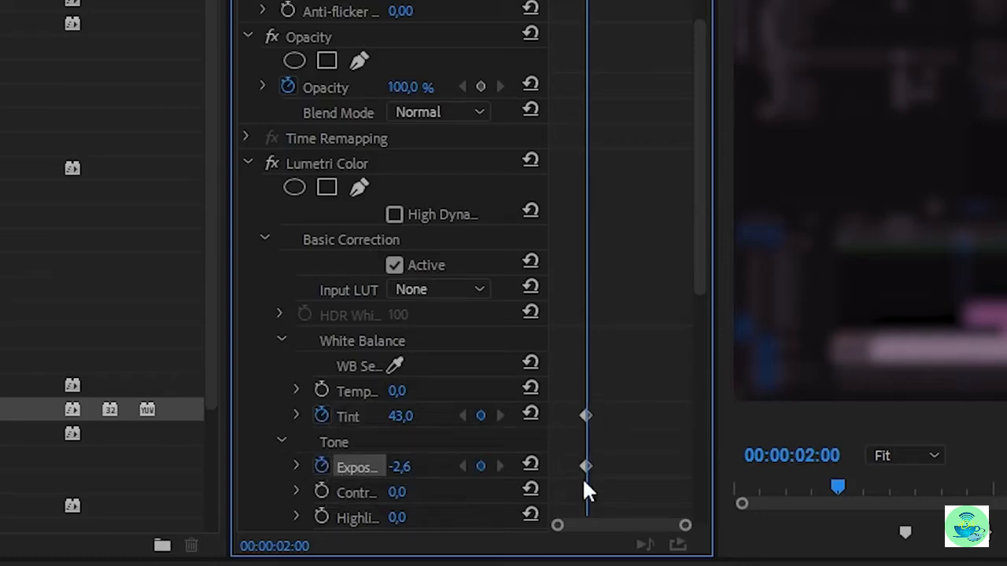
At 00:00:00:00, keyframe the adjustment layer's Blurriness at 0 and reset its Lumetri Tint and Exposure to their defaults
{"action": "left_click_drag", "start_coordinate": [696, 250], "coordinate": [710, 495]}
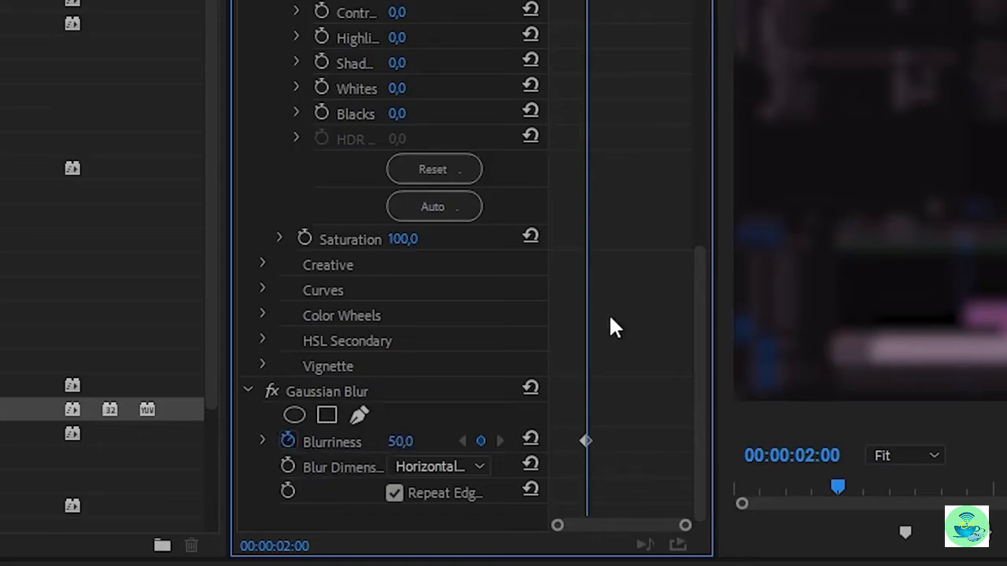
{"action": "left_click_drag", "start_coordinate": [587, 2], "coordinate": [549, 1]}
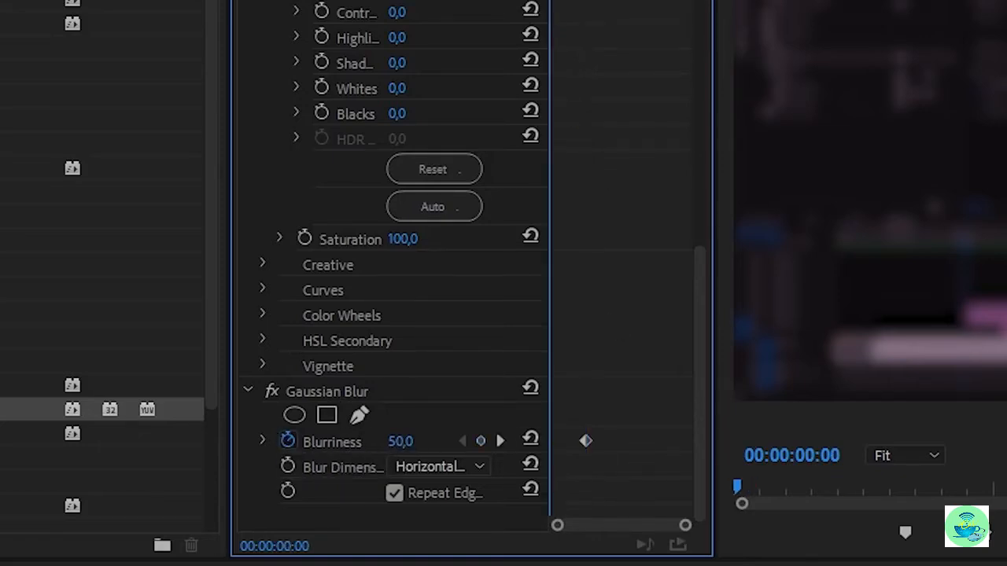
{"action": "left_click", "coordinate": [396, 443]}
{"action": "type", "text": "0"}
{"action": "key", "text": "Return"}
{"action": "left_click_drag", "start_coordinate": [695, 388], "coordinate": [674, 194]}
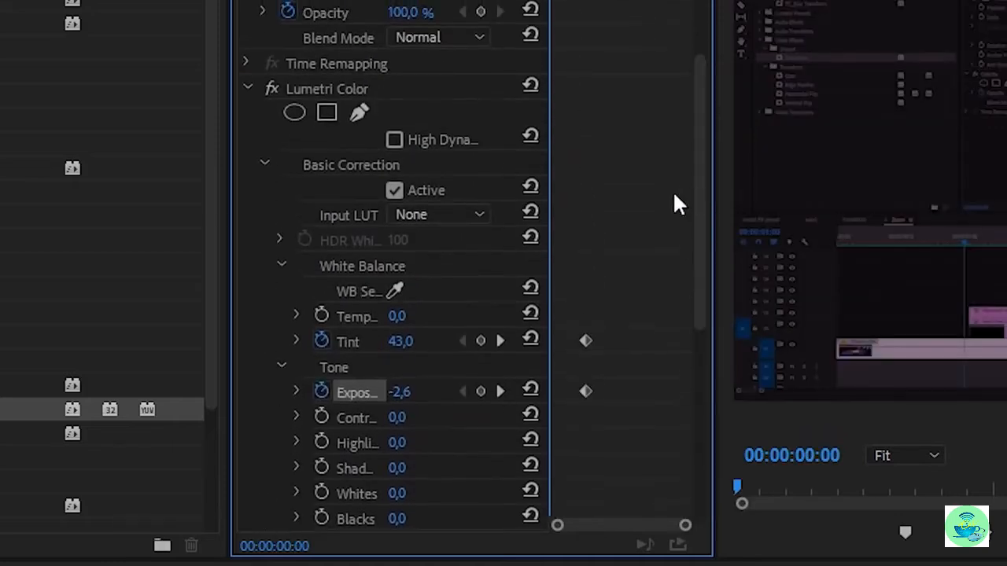
{"action": "left_click", "coordinate": [530, 341]}
{"action": "left_click", "coordinate": [530, 391]}
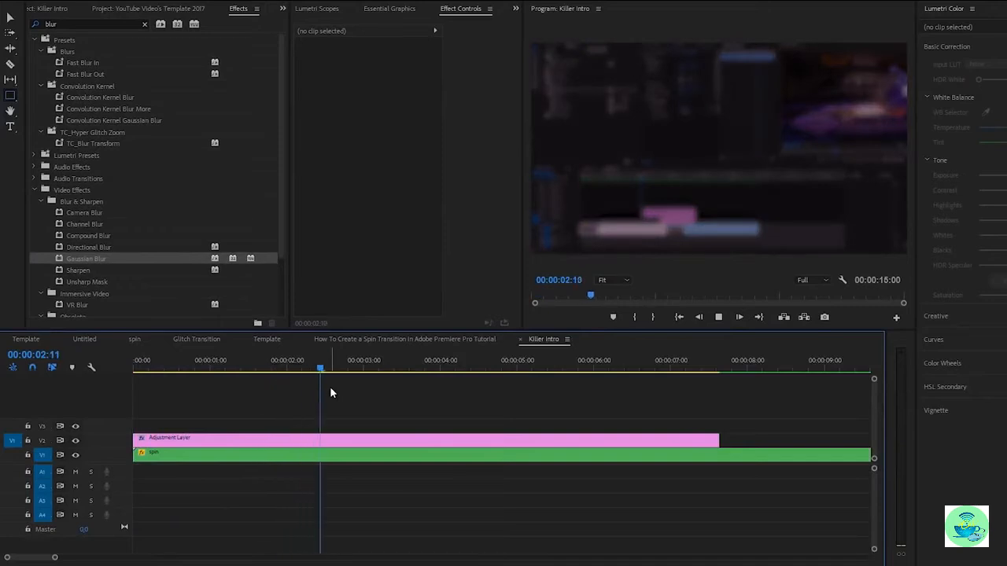
Stop the playback and add the title text "I'M AWESOME" over the blurred footage at 00:00:03:19
{"action": "key", "text": "space"}
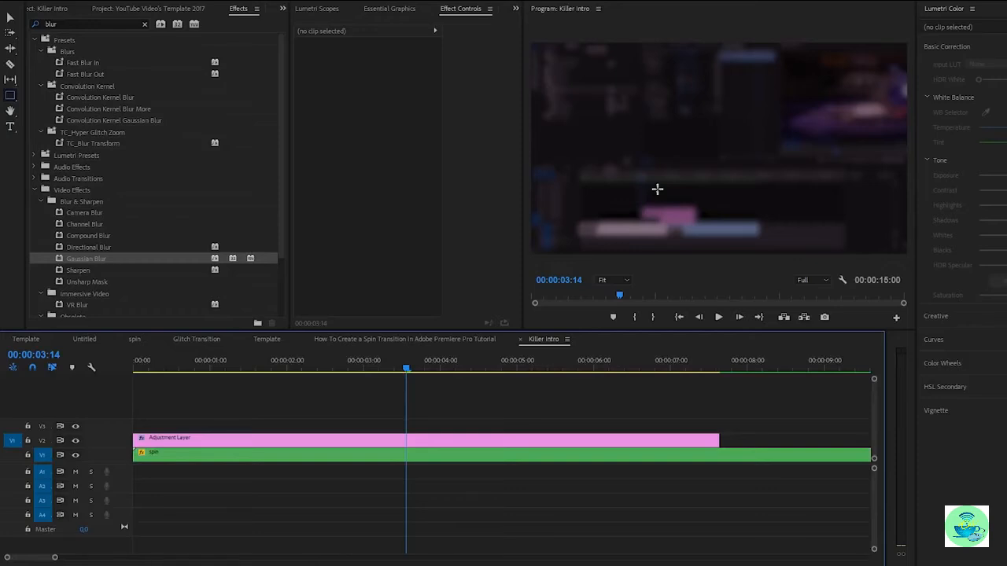
{"action": "left_click_drag", "start_coordinate": [392, 364], "coordinate": [421, 366]}
{"action": "left_click", "coordinate": [10, 126]}
{"action": "left_click", "coordinate": [674, 146]}
{"action": "type", "text": "I'M AWESOME"}
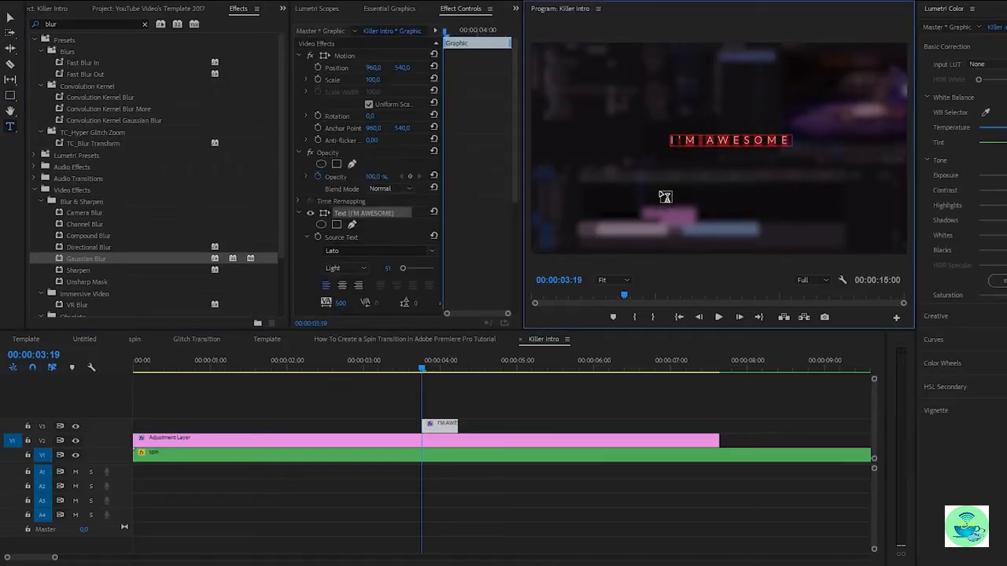
Set the title's Lato font style to Bold and center-align its text
{"action": "left_click_drag", "start_coordinate": [515, 184], "coordinate": [511, 220]}
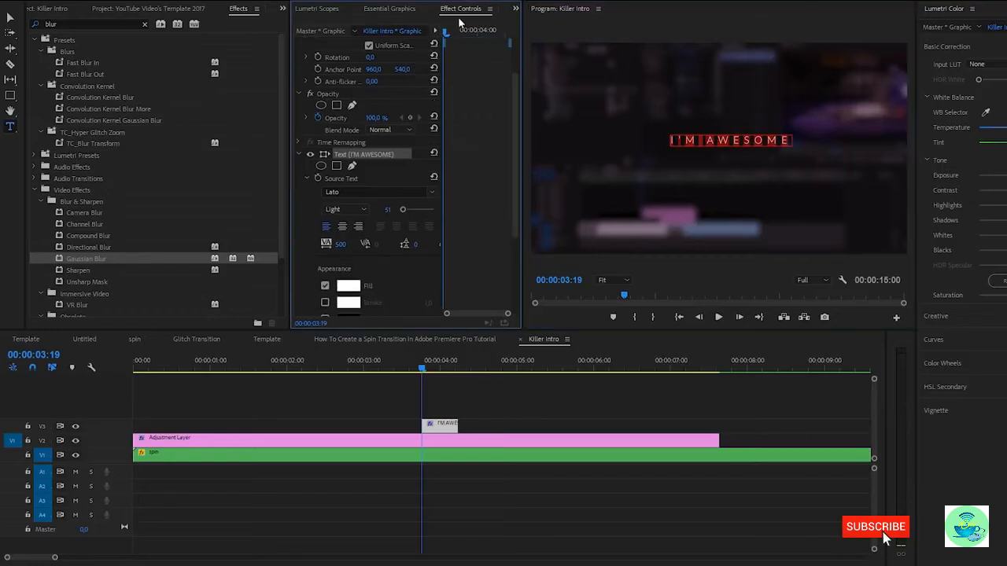
{"action": "scroll", "coordinate": [514, 164], "scroll_direction": "down", "scroll_amount": 1}
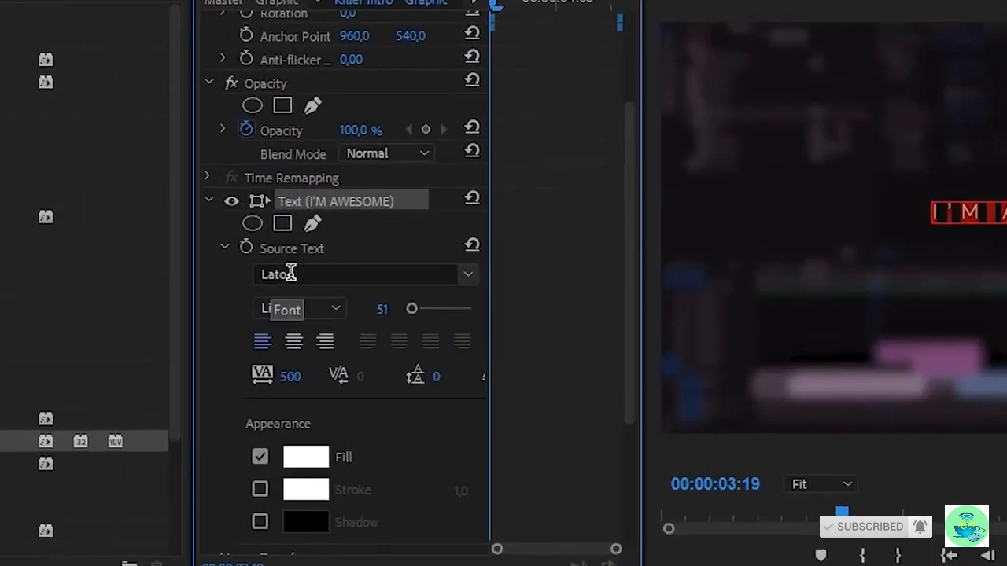
{"action": "left_click", "coordinate": [336, 310]}
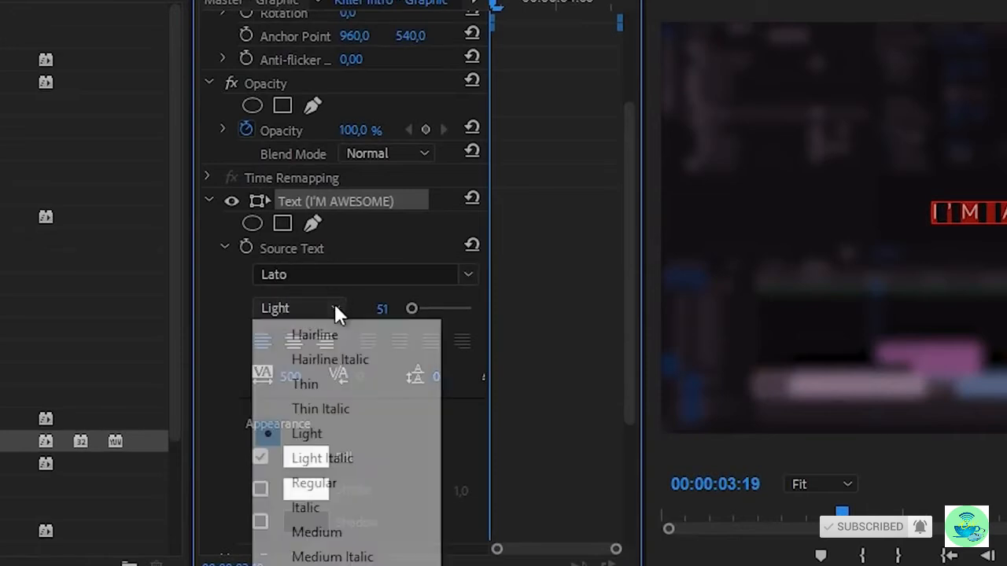
{"action": "left_click", "coordinate": [303, 565]}
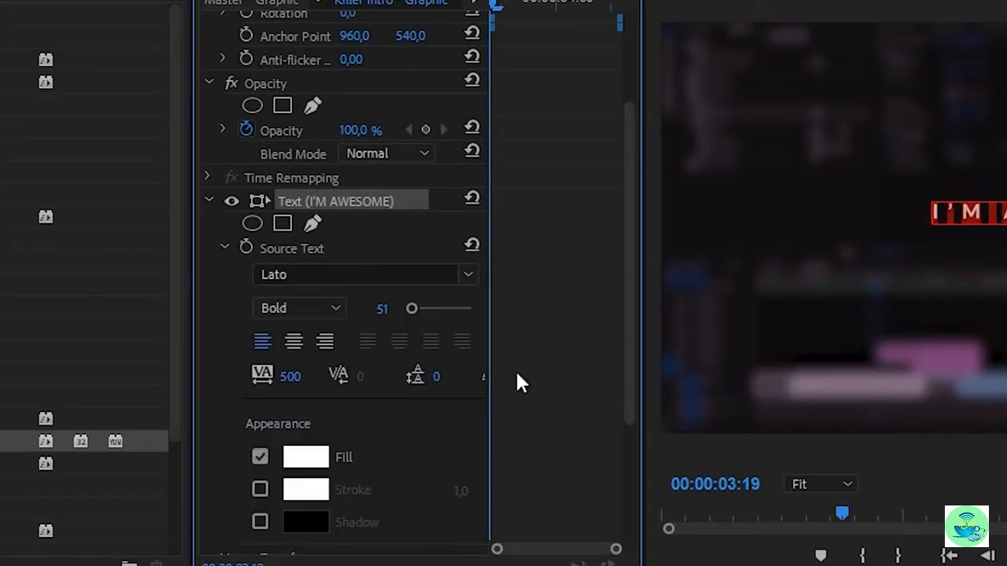
{"action": "left_click_drag", "start_coordinate": [629, 311], "coordinate": [627, 357]}
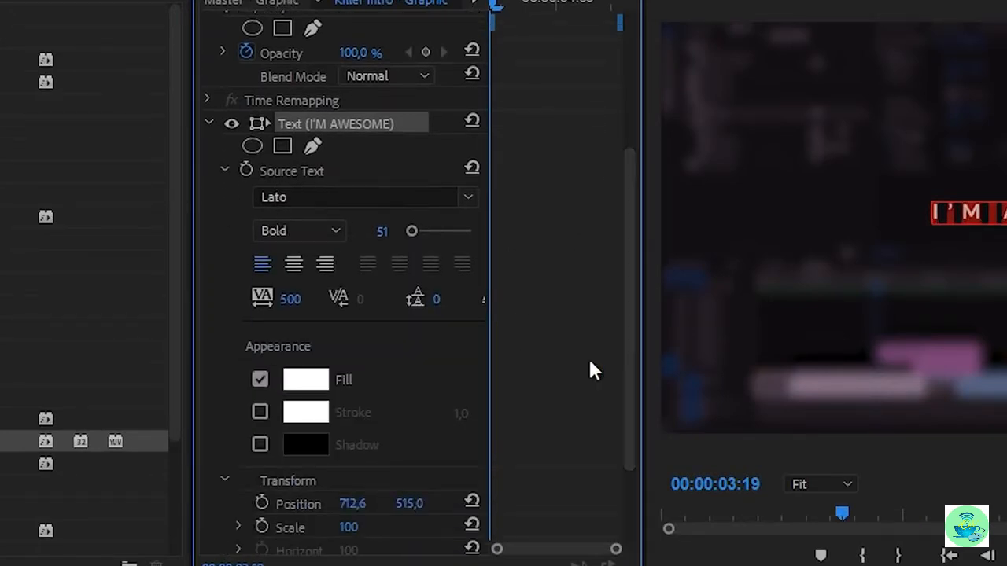
{"action": "left_click", "coordinate": [293, 264]}
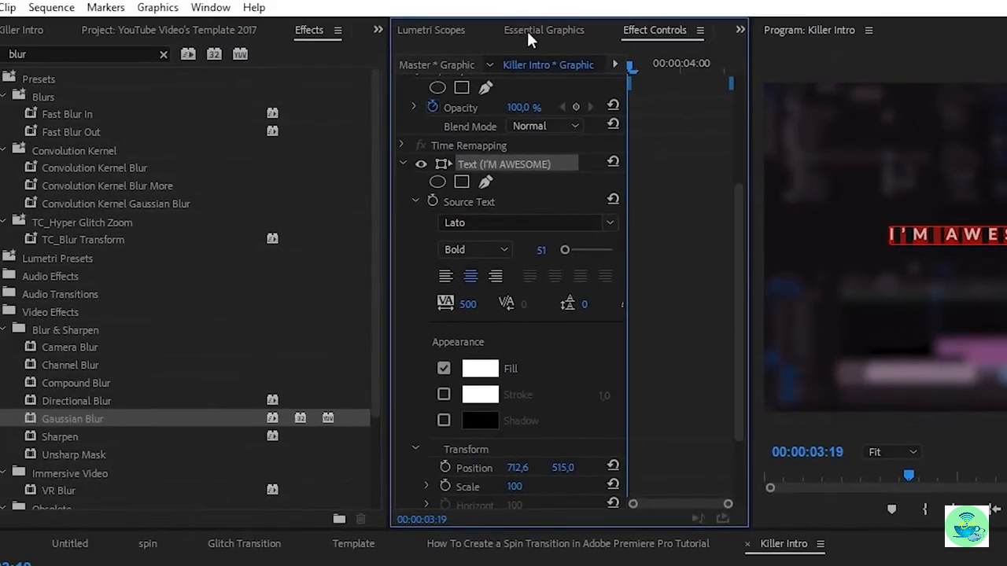
Center the "I'M AWESOME" title vertically and horizontally in the video frame using Essential Graphics
{"action": "left_click", "coordinate": [533, 30]}
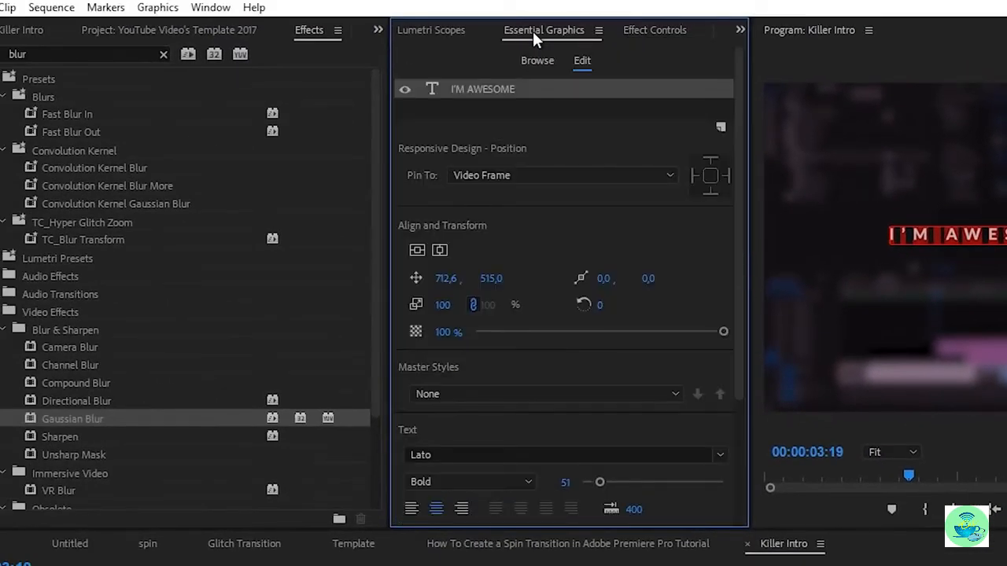
{"action": "left_click", "coordinate": [210, 7]}
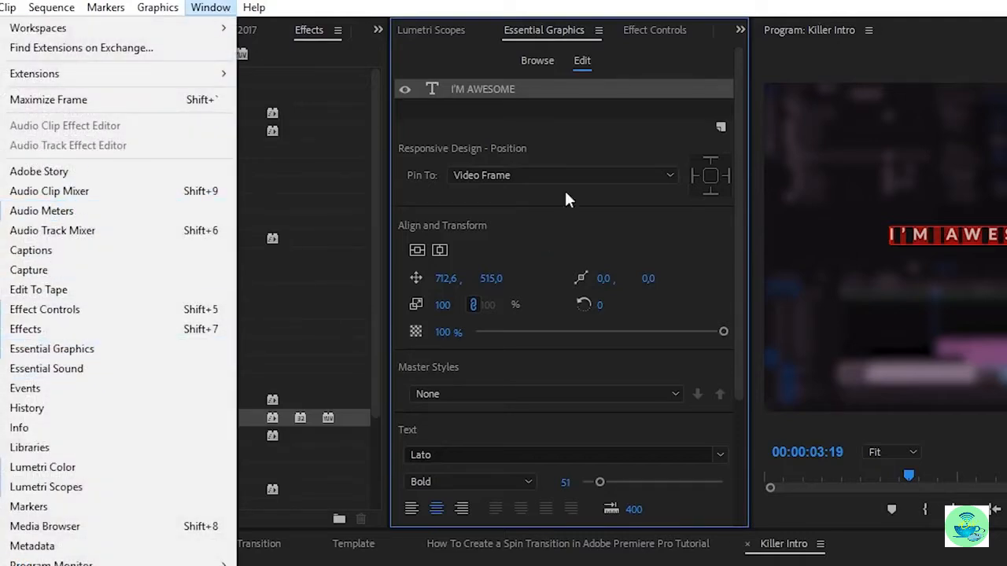
{"action": "left_click", "coordinate": [466, 91]}
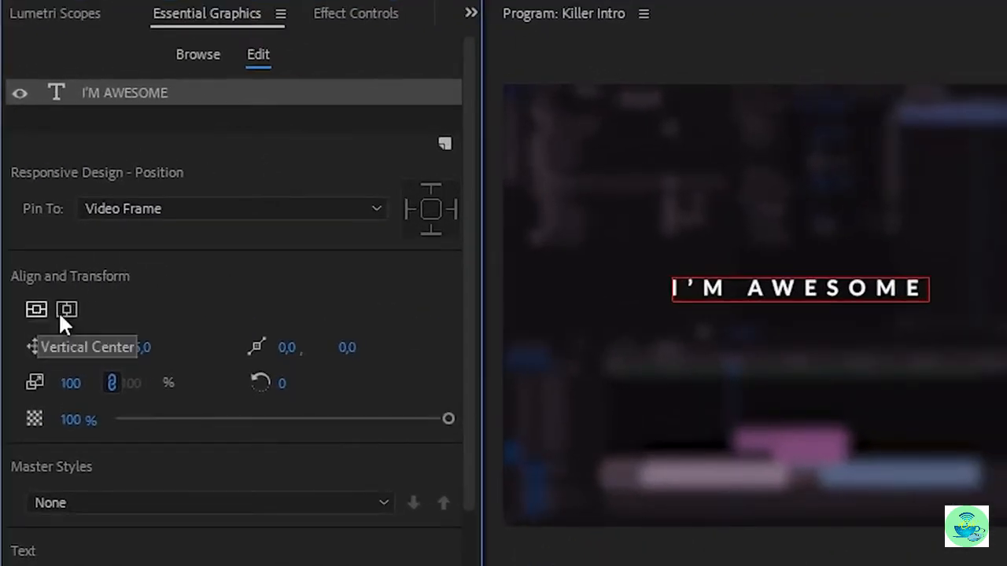
{"action": "left_click", "coordinate": [43, 308]}
{"action": "left_click", "coordinate": [71, 307]}
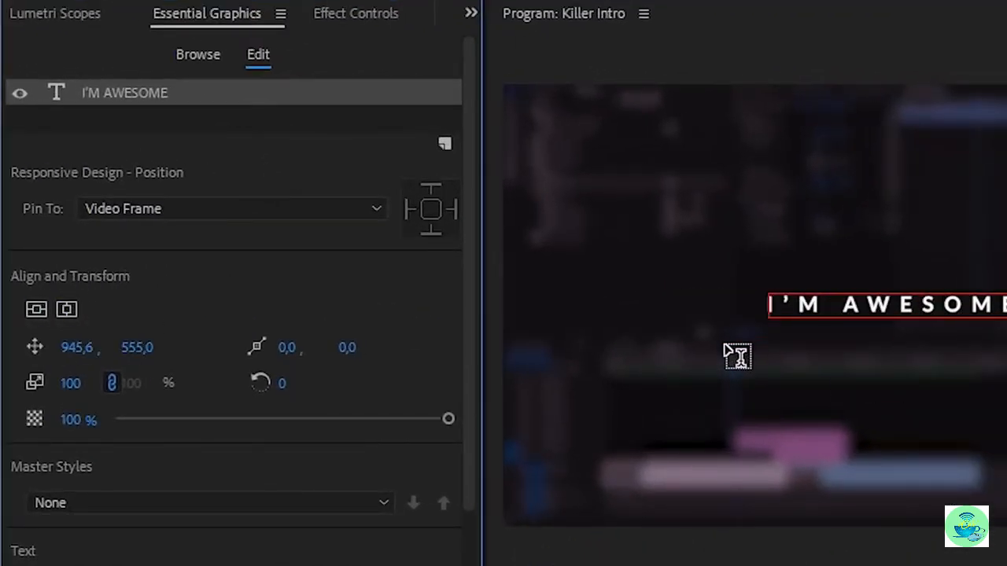
Stretch the "I'M AWESOME" title clip from the sequence start to about 00:00:07:00 and set its font size to 75
{"action": "left_click", "coordinate": [353, 19]}
{"action": "left_click_drag", "start_coordinate": [483, 178], "coordinate": [643, 183]}
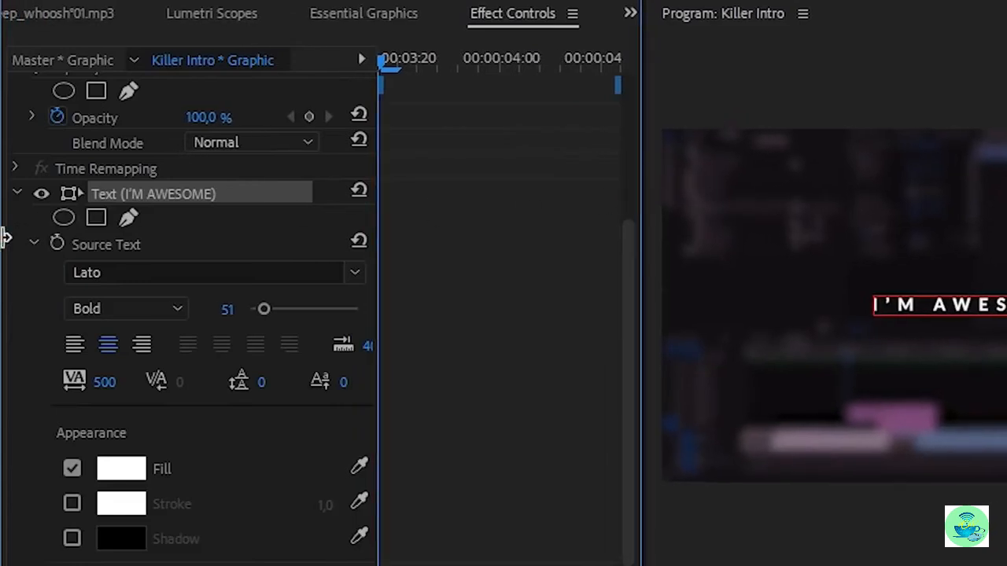
{"action": "left_click_drag", "start_coordinate": [2, 239], "coordinate": [0, 239]}
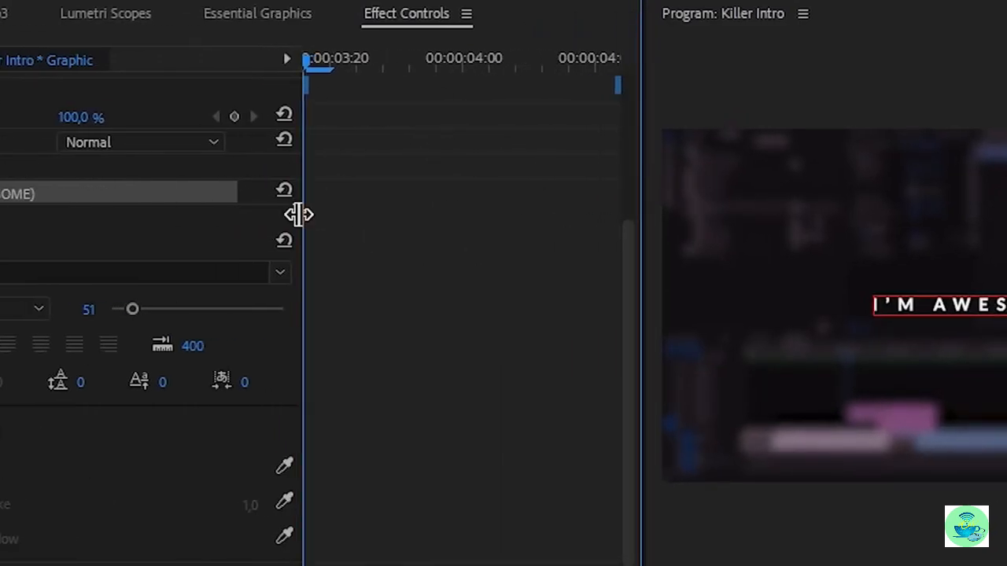
{"action": "left_click_drag", "start_coordinate": [299, 213], "coordinate": [227, 217]}
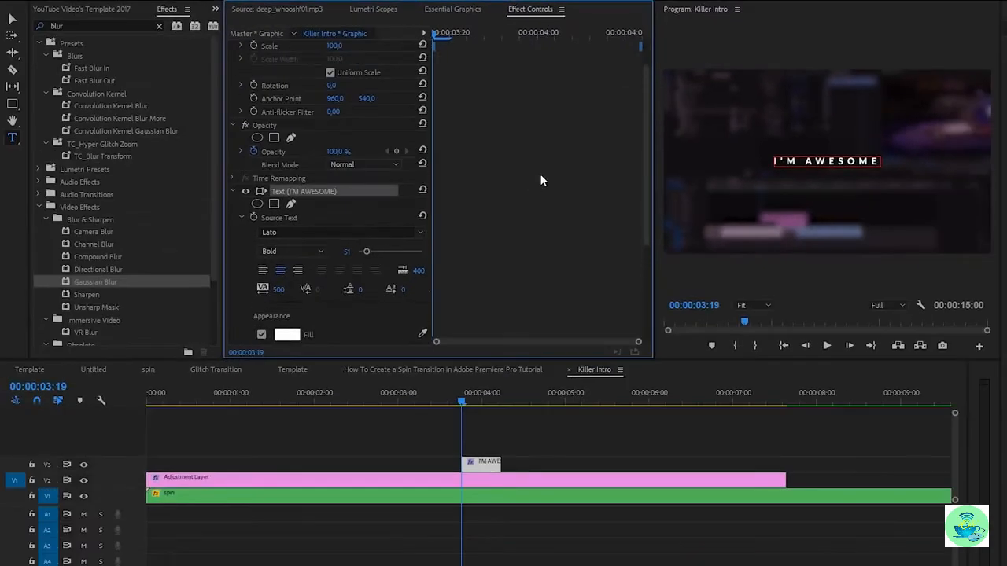
{"action": "scroll", "coordinate": [541, 181], "scroll_direction": "up", "scroll_amount": 2}
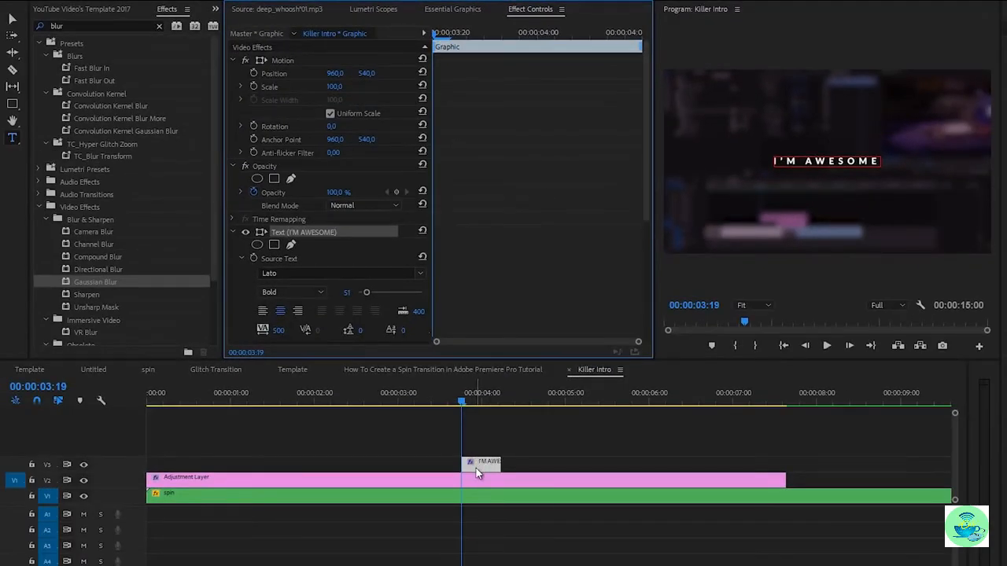
{"action": "left_click_drag", "start_coordinate": [464, 464], "coordinate": [114, 452]}
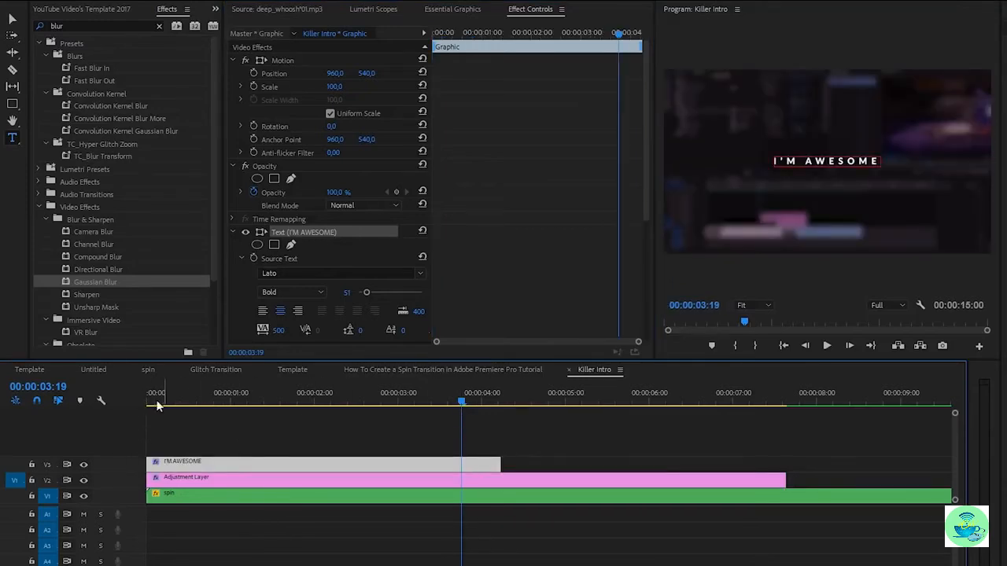
{"action": "left_click_drag", "start_coordinate": [499, 462], "coordinate": [731, 463]}
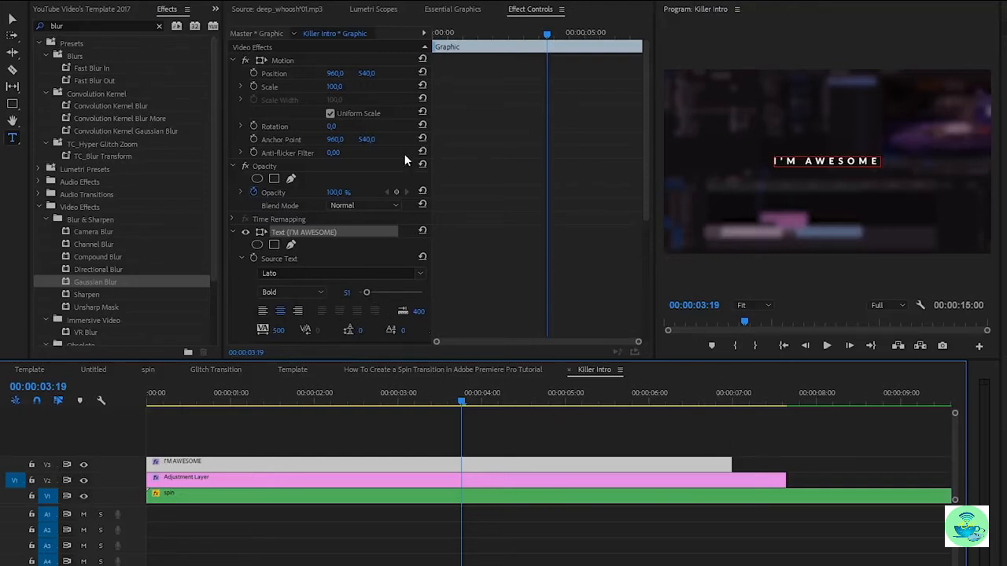
{"action": "left_click_drag", "start_coordinate": [367, 291], "coordinate": [370, 293]}
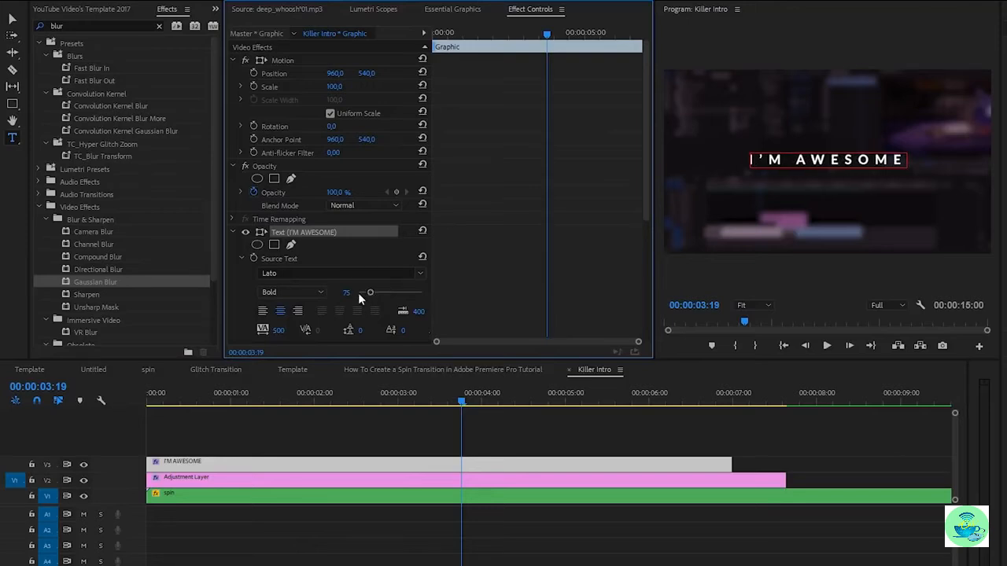
Keyframe the title's Position at 960, 540 at 00:00:02:00 and at 960, 1172 at 00:00:00:00, and preview the motion
{"action": "left_click_drag", "start_coordinate": [459, 30], "coordinate": [398, 65]}
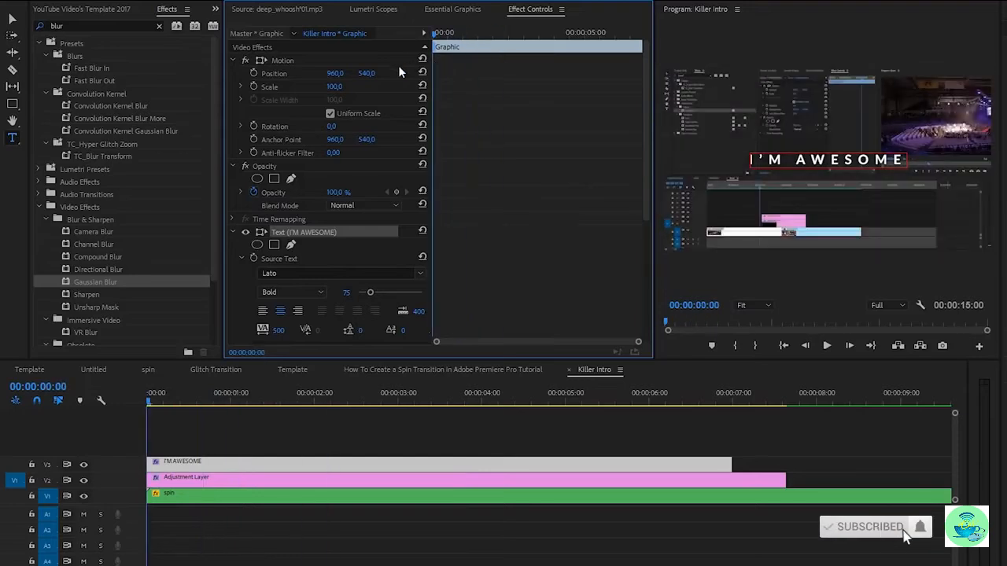
{"action": "left_click", "coordinate": [315, 401]}
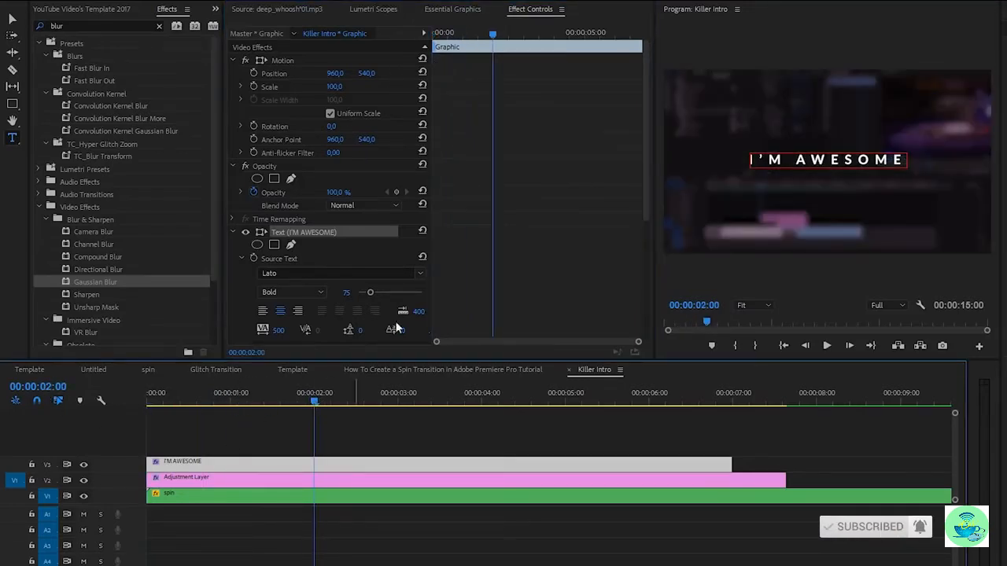
{"action": "left_click", "coordinate": [254, 74]}
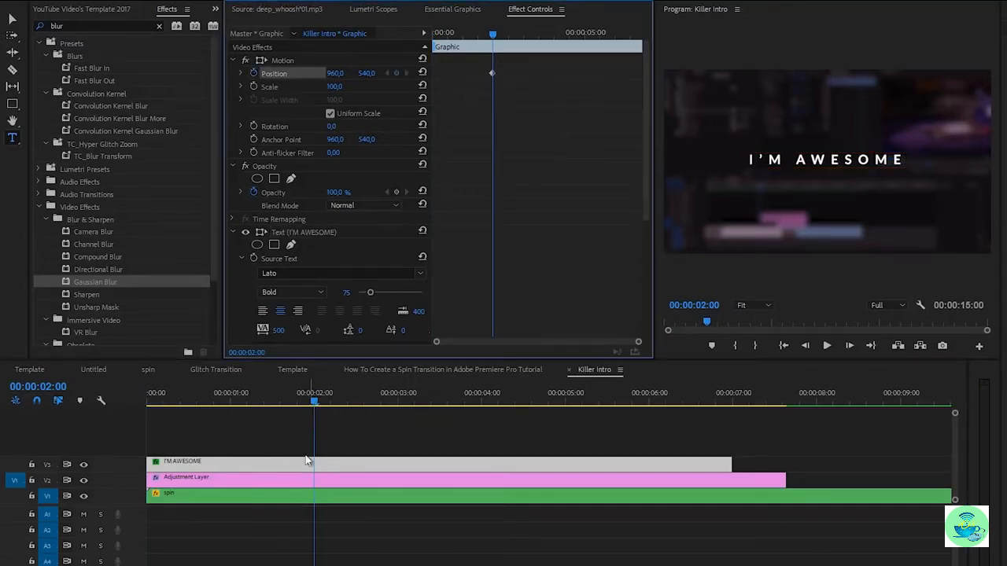
{"action": "left_click_drag", "start_coordinate": [460, 38], "coordinate": [417, 50]}
{"action": "left_click_drag", "start_coordinate": [368, 75], "coordinate": [657, 89]}
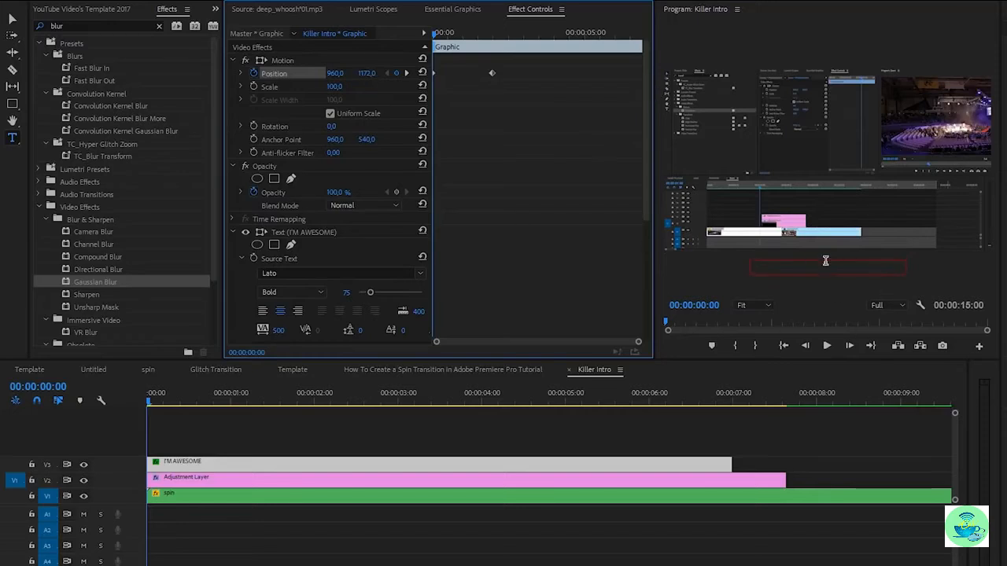
{"action": "key", "text": "space"}
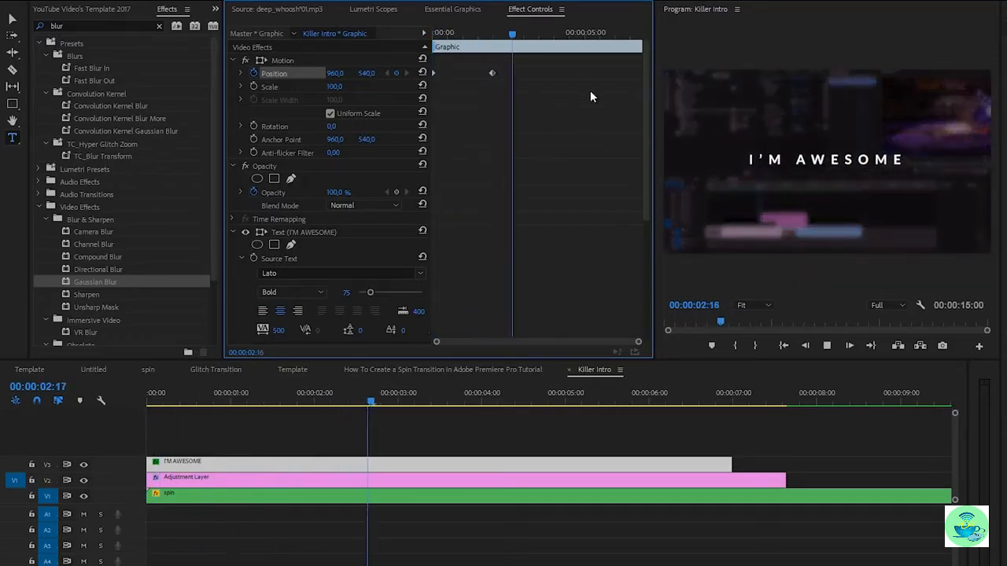
{"action": "key", "text": "space"}
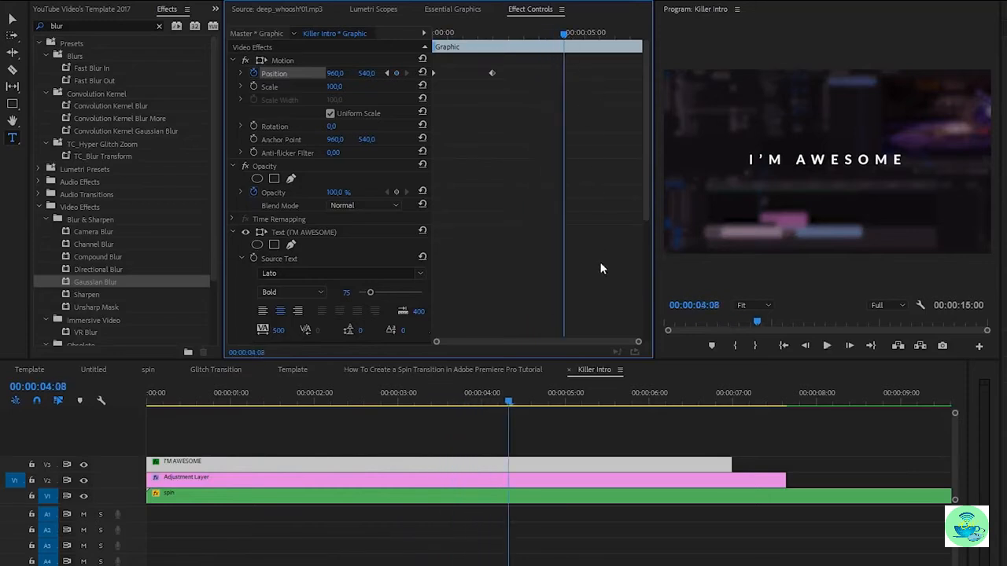
Add a Position keyframe at 00:00:05:00 that holds the title at 960, 540
{"action": "left_click_drag", "start_coordinate": [569, 42], "coordinate": [593, 44]}
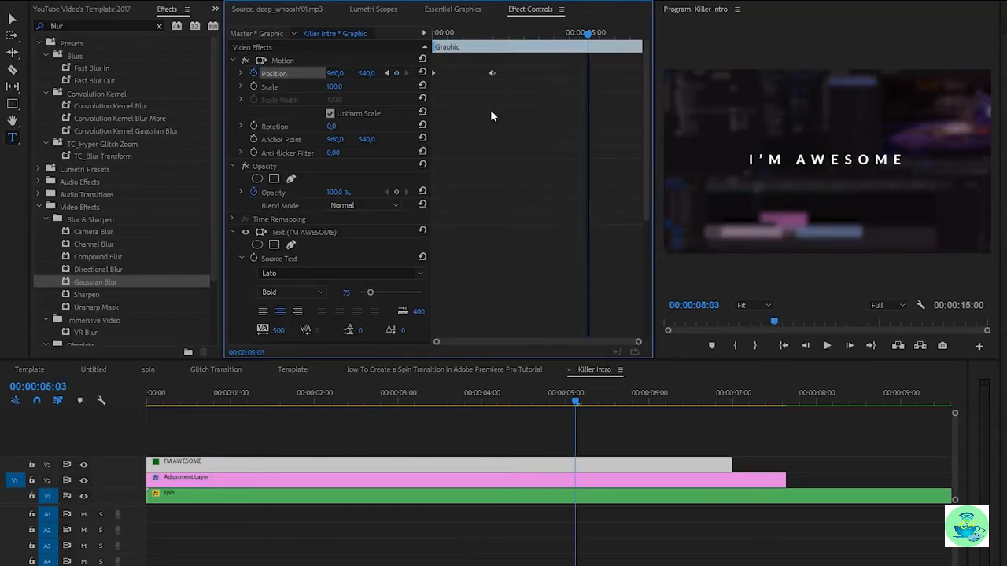
{"action": "key", "text": "Left"}
{"action": "key", "text": "Left"}
{"action": "key", "text": "Left"}
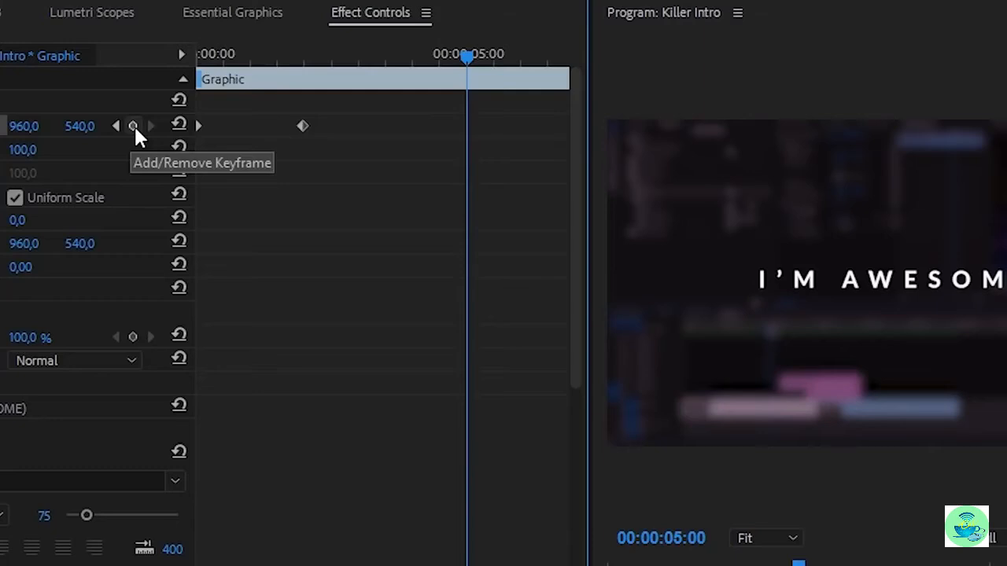
{"action": "left_click", "coordinate": [133, 126]}
Set the title's vertical Position to -50 at 00:00:06:22 to move it out above the frame, and scrub back through the clip
{"action": "left_click_drag", "start_coordinate": [483, 55], "coordinate": [571, 63]}
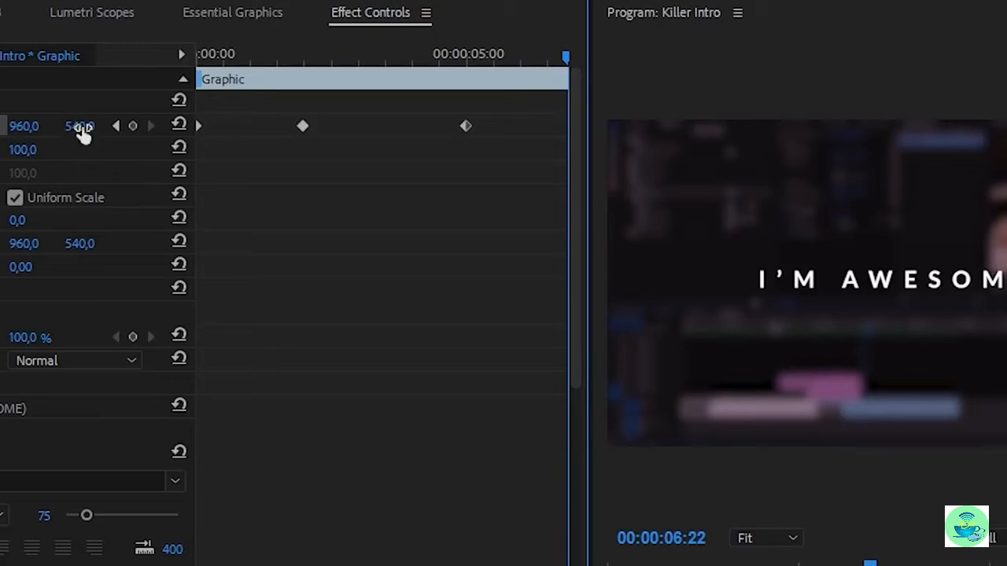
{"action": "mouse_move", "coordinate": [52, 130]}
{"action": "left_mouse_down"}
{"action": "mouse_move", "coordinate": [31, 129]}
{"action": "mouse_move", "coordinate": [50, 130]}
{"action": "left_mouse_up"}
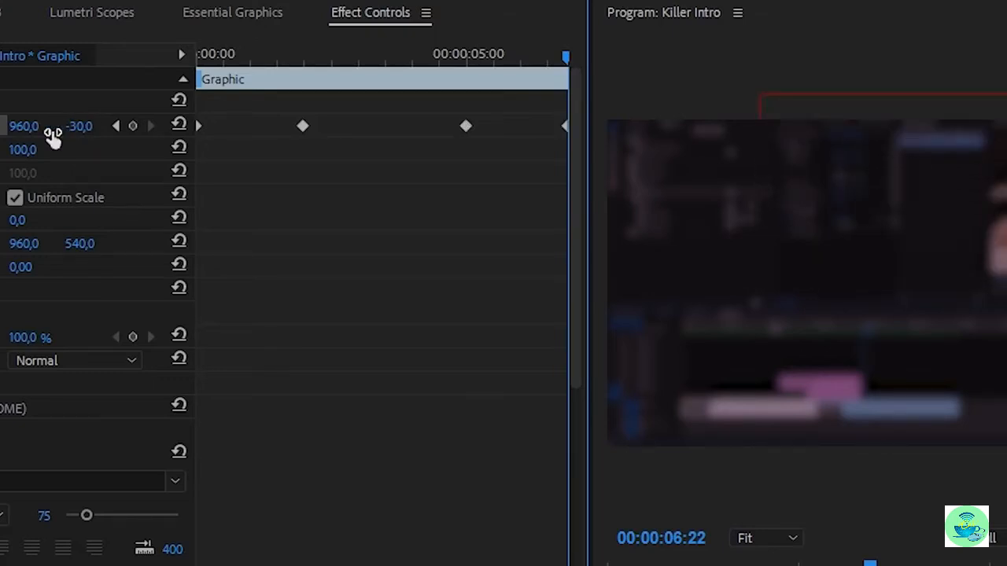
{"action": "left_click_drag", "start_coordinate": [440, 565], "coordinate": [386, 565]}
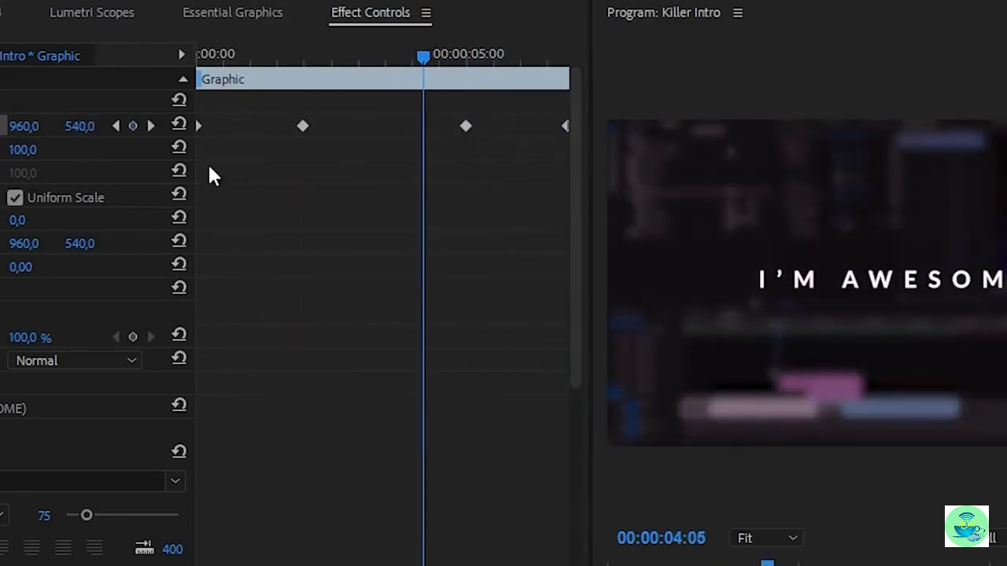
Set the temporal interpolation of all four Position keyframes to Bezier and save the project
{"action": "left_click_drag", "start_coordinate": [198, 148], "coordinate": [582, 112]}
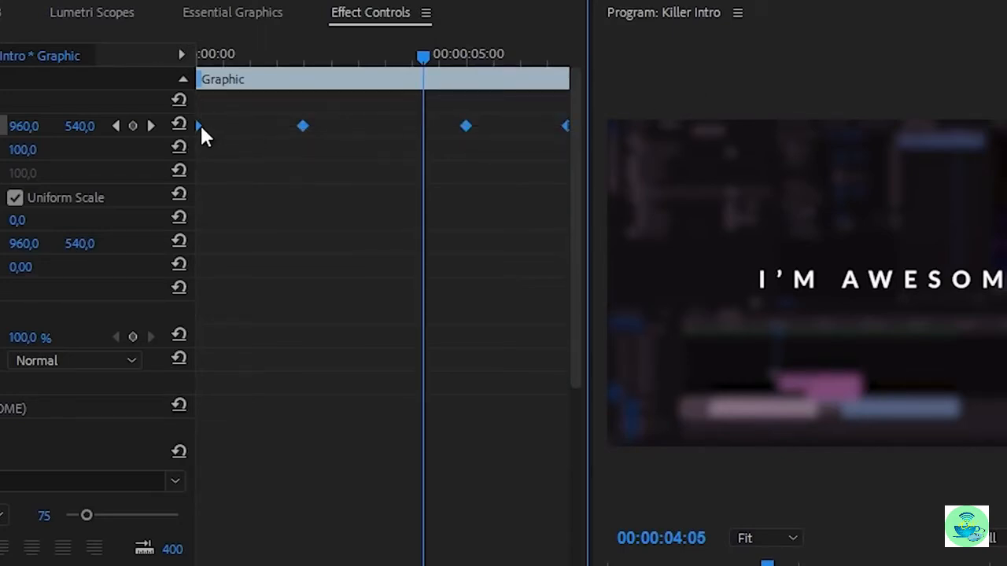
{"action": "right_click", "coordinate": [304, 126]}
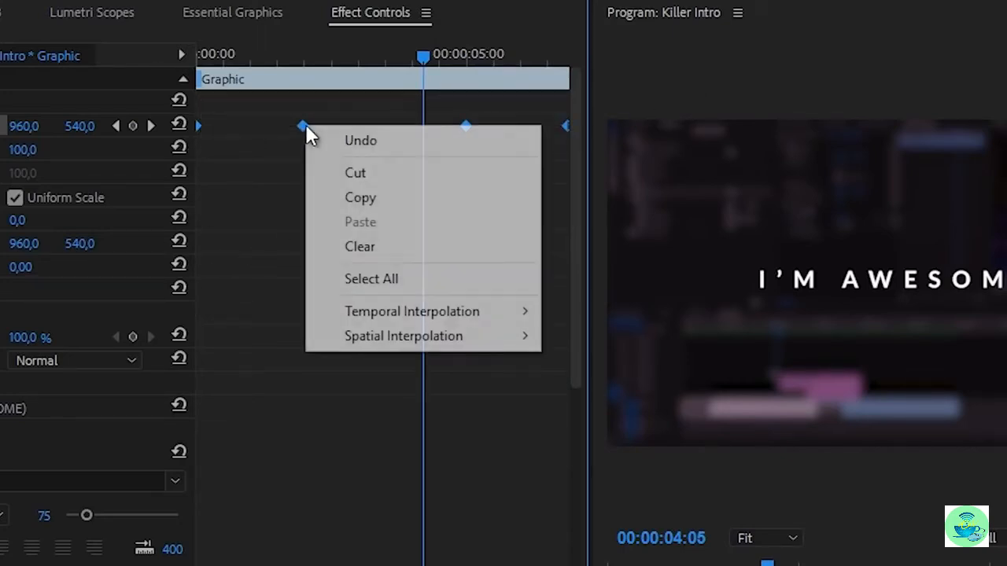
{"action": "mouse_move", "coordinate": [414, 317]}
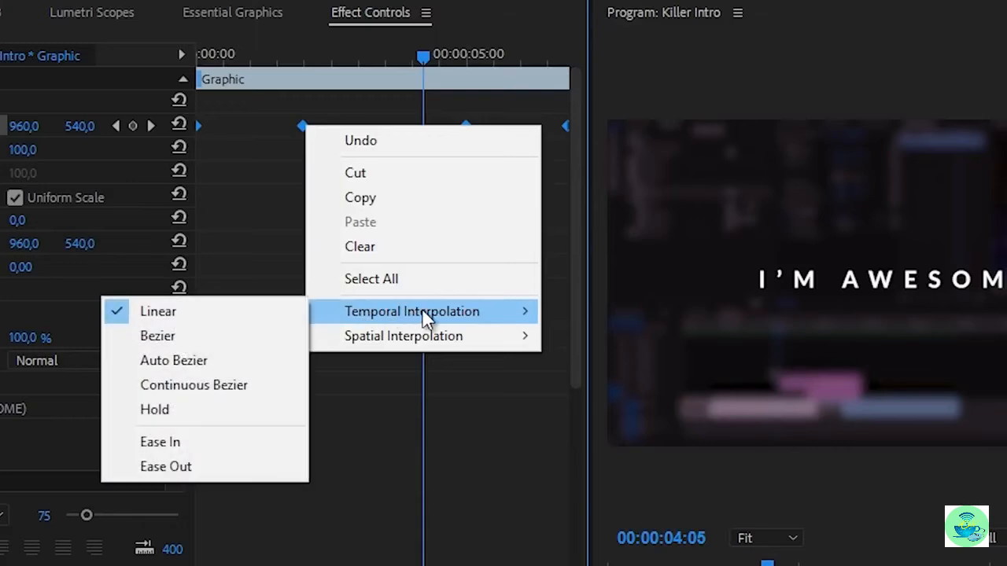
{"action": "left_click", "coordinate": [166, 338]}
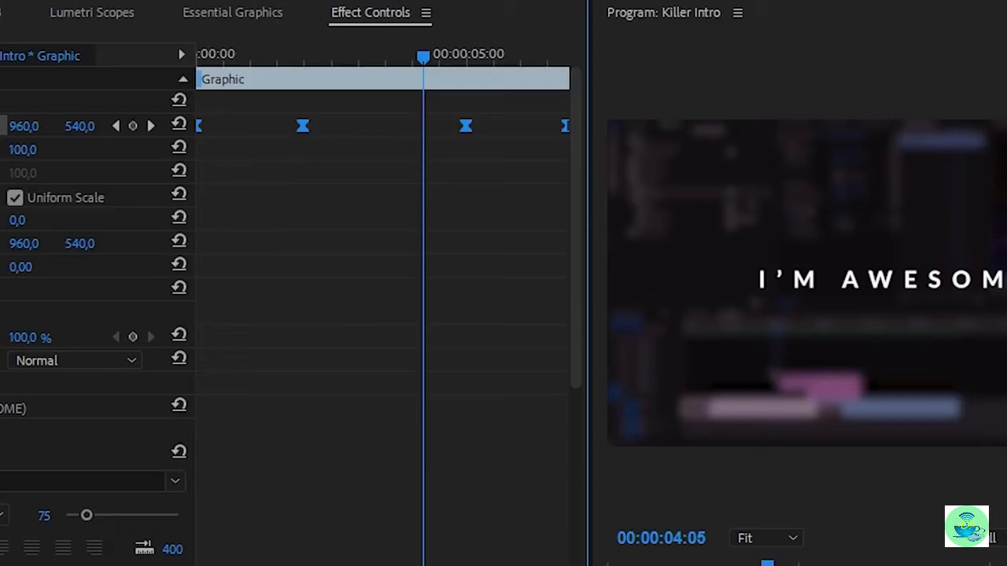
{"action": "key", "text": "ctrl+s"}
Expand the Position velocity graph and reshape the curve between the first two keyframes into a sharp initial peak that eases out
{"action": "left_click", "coordinate": [0, 126]}
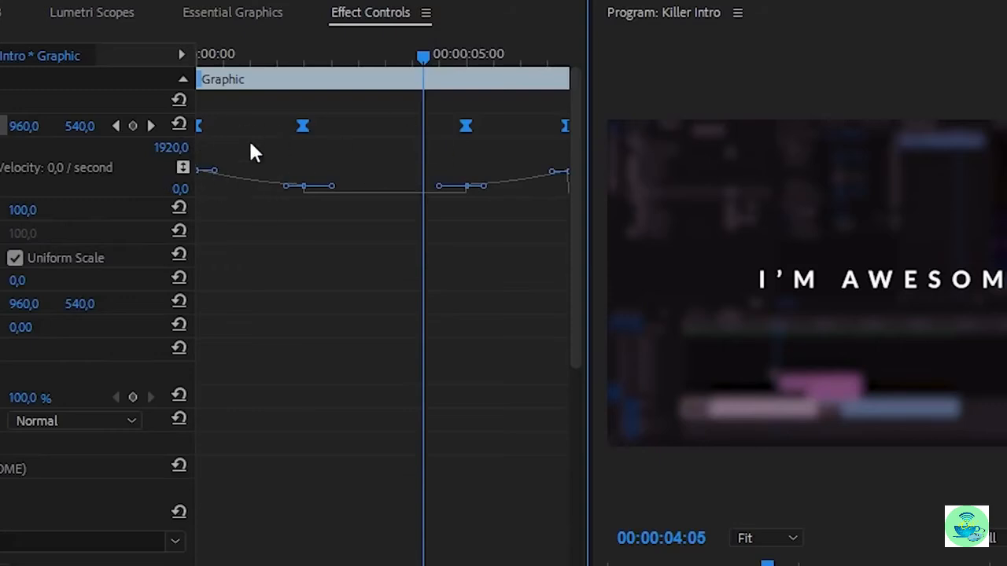
{"action": "left_click", "coordinate": [270, 146]}
{"action": "left_click", "coordinate": [303, 126]}
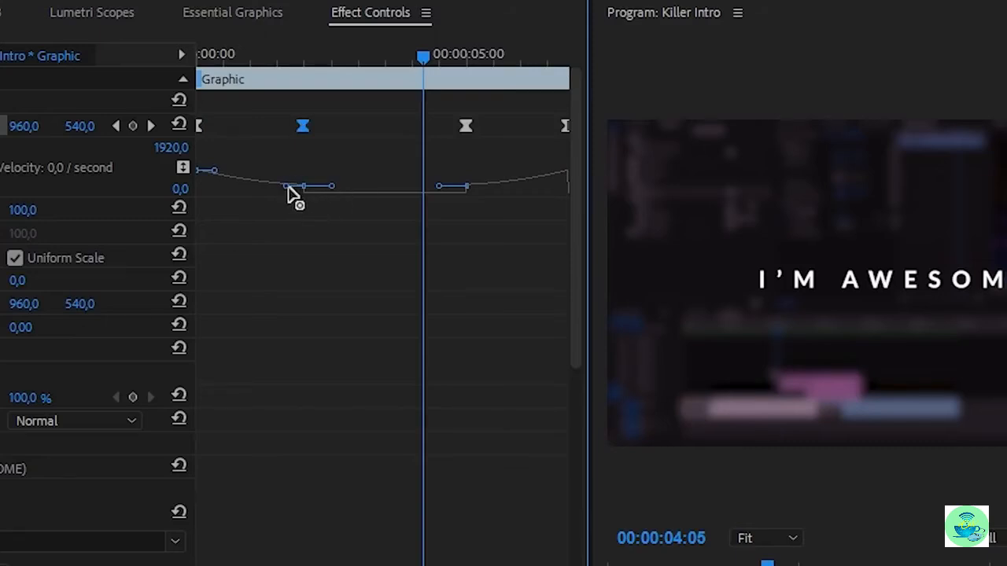
{"action": "left_click_drag", "start_coordinate": [286, 189], "coordinate": [202, 139]}
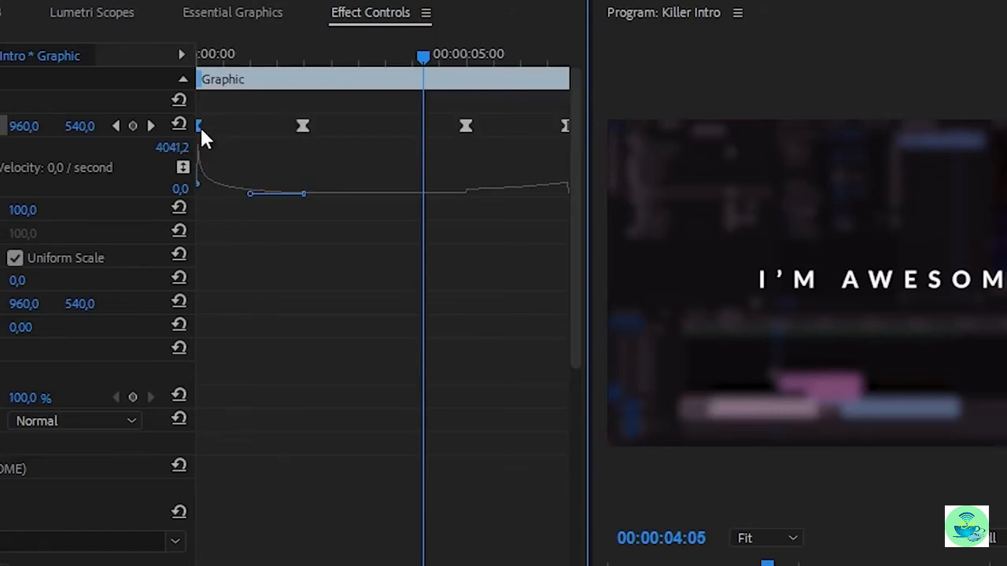
Reshape the velocity curve between the last two Position keyframes into a slow start with a sharp final peak, and preview the motion
{"action": "left_click", "coordinate": [467, 125]}
{"action": "left_click_drag", "start_coordinate": [485, 202], "coordinate": [519, 240]}
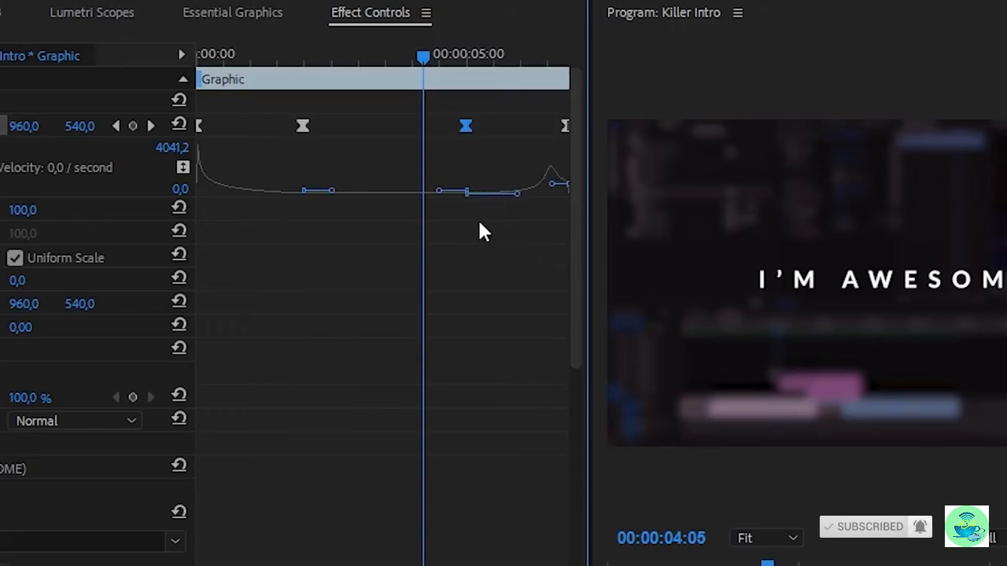
{"action": "left_click", "coordinate": [566, 186]}
{"action": "left_click_drag", "start_coordinate": [567, 184], "coordinate": [577, 185]}
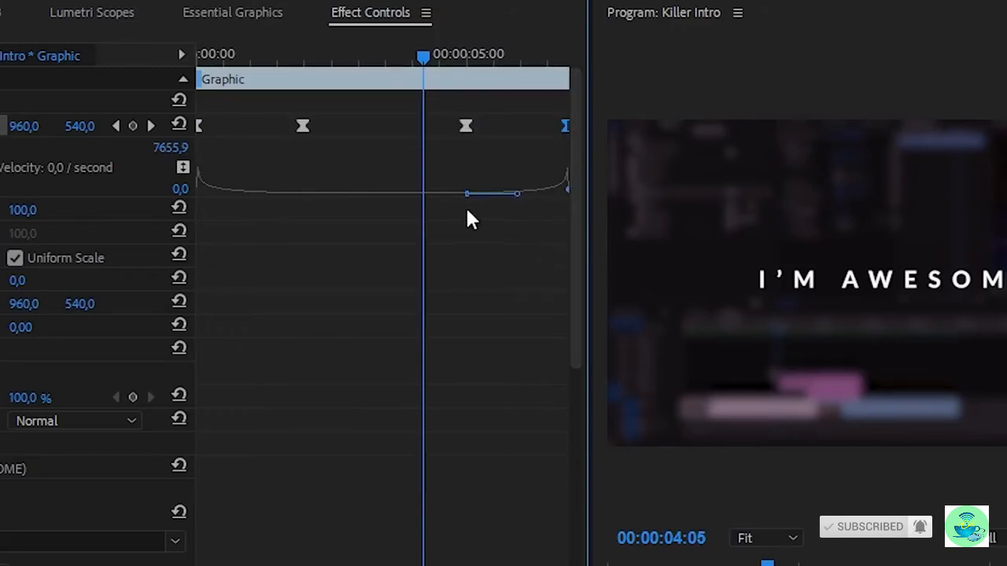
{"action": "left_click_drag", "start_coordinate": [419, 58], "coordinate": [178, 66]}
{"action": "key", "text": "space"}
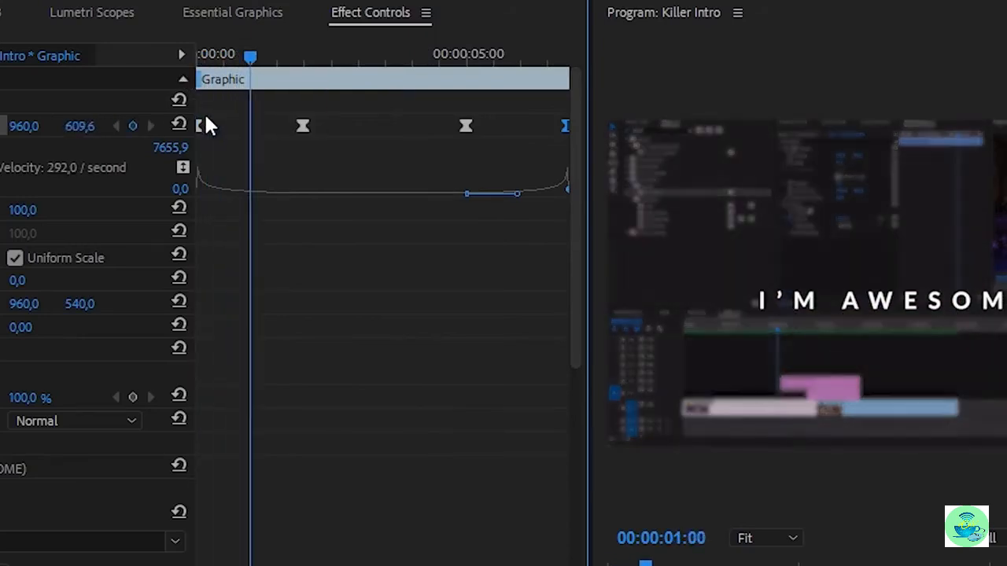
Lengthen the velocity handles of the first and last Position keyframes to soften both peaks, and replay from the start
{"action": "left_click", "coordinate": [302, 127]}
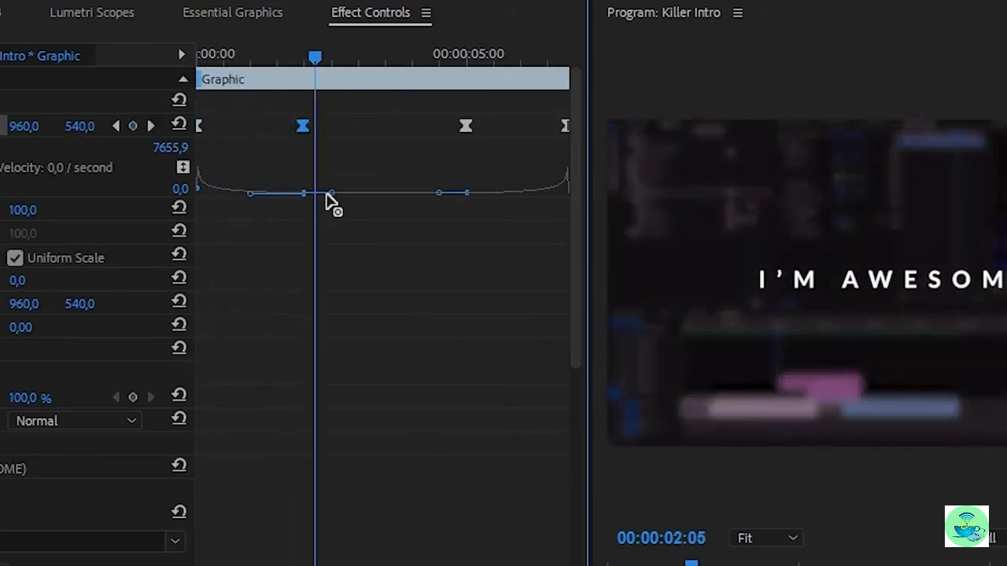
{"action": "left_click", "coordinate": [440, 193]}
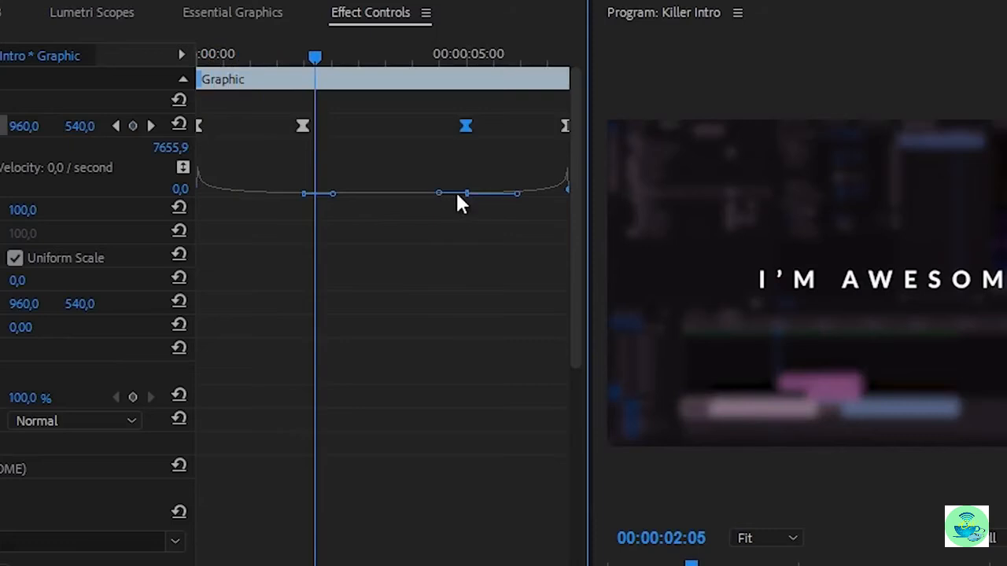
{"action": "left_click_drag", "start_coordinate": [317, 63], "coordinate": [291, 57]}
{"action": "left_click", "coordinate": [198, 125]}
{"action": "left_click_drag", "start_coordinate": [201, 189], "coordinate": [220, 194]}
{"action": "left_click", "coordinate": [565, 123]}
{"action": "left_click_drag", "start_coordinate": [566, 189], "coordinate": [559, 189]}
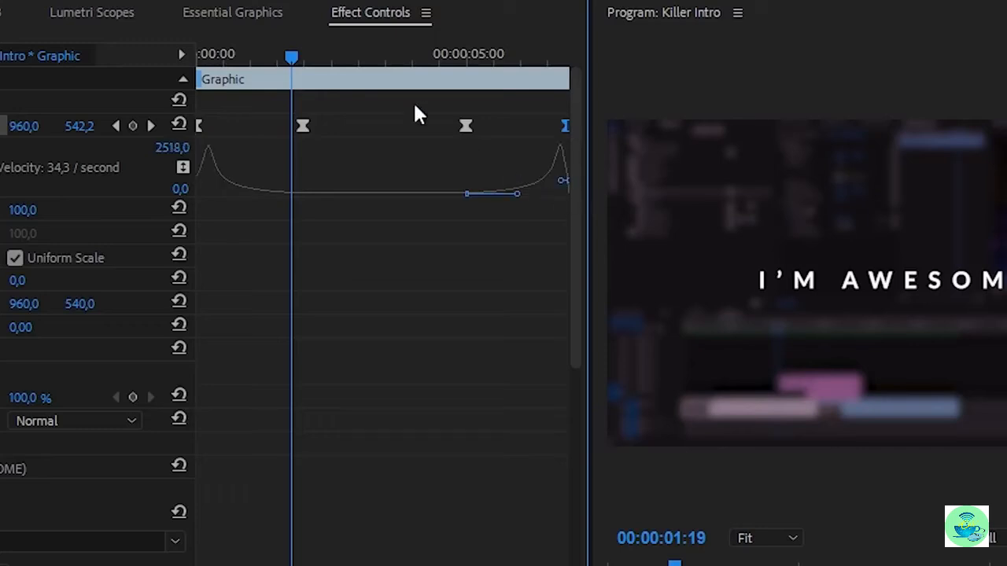
{"action": "key", "text": "Home"}
{"action": "key", "text": "space"}
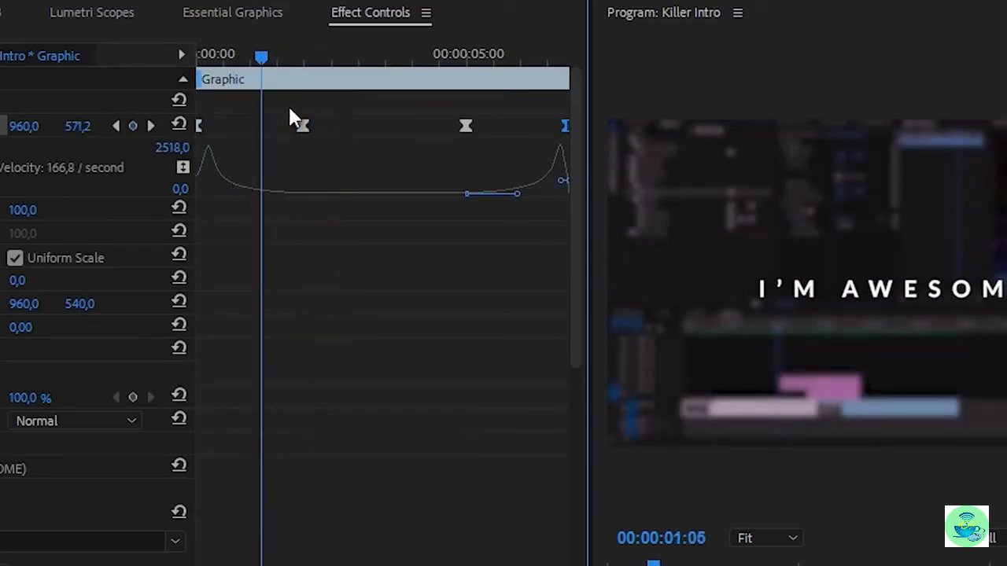
Slightly shorten the second Position keyframe's incoming and the third's outgoing velocity handles, and play the title animation from the beginning
{"action": "left_click", "coordinate": [303, 126]}
{"action": "left_click_drag", "start_coordinate": [257, 193], "coordinate": [261, 193]}
{"action": "left_click", "coordinate": [467, 193]}
{"action": "left_click_drag", "start_coordinate": [521, 196], "coordinate": [510, 193]}
{"action": "key", "text": "Home"}
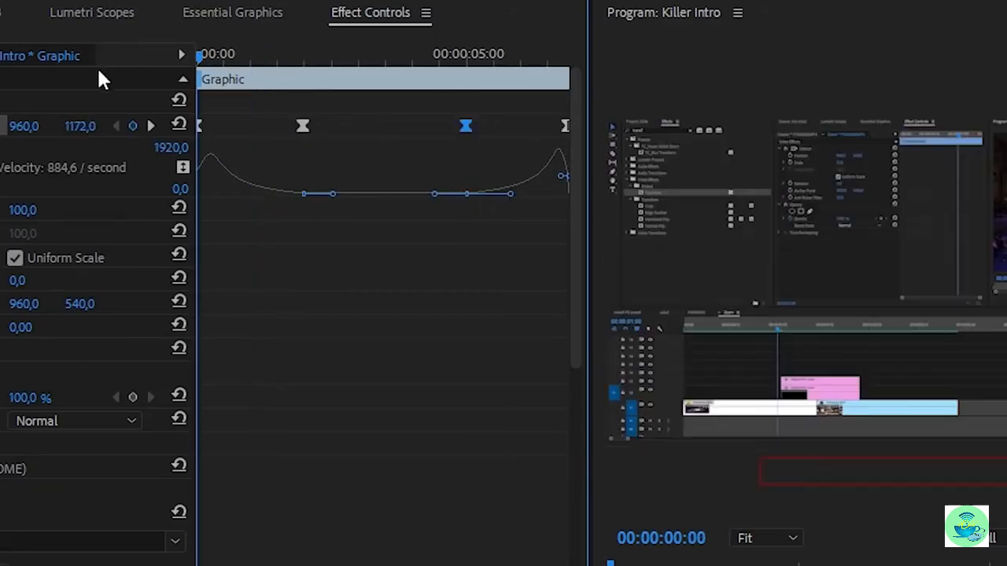
{"action": "key", "text": "space"}
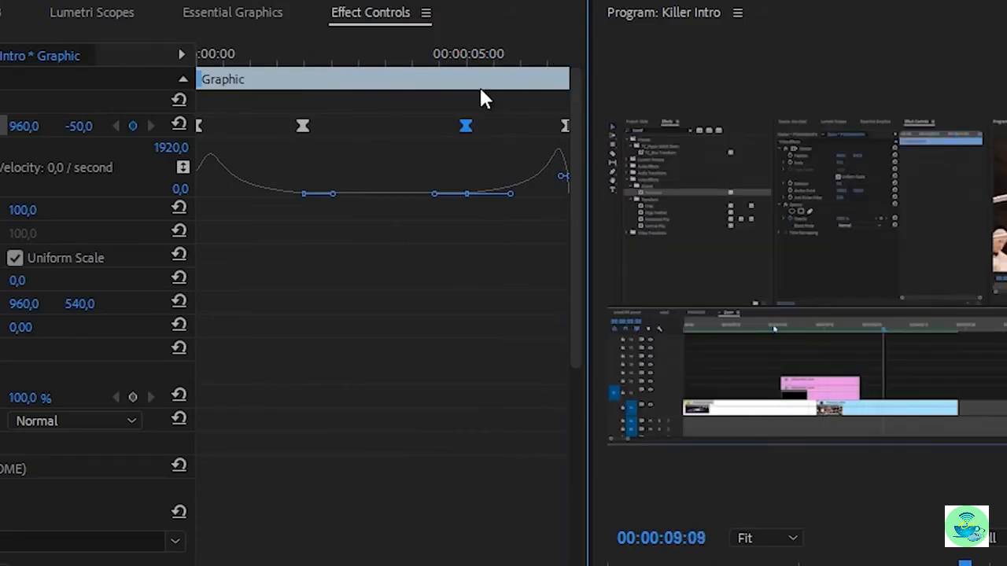
{"action": "left_click", "coordinate": [345, 57]}
{"action": "key", "text": "Home"}
{"action": "key", "text": "space"}
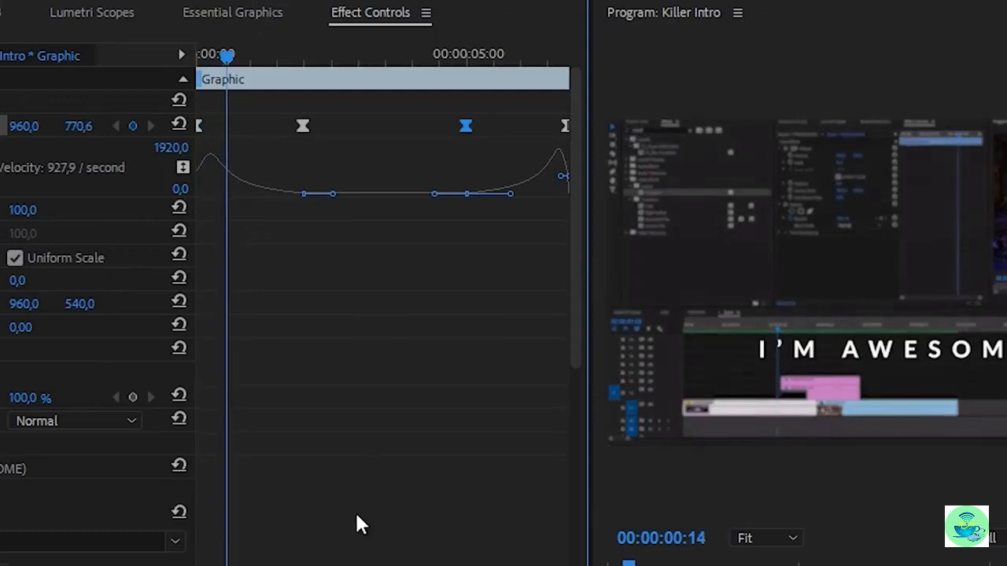
Stop playback, try lengthening the I'M AWESOME title clip to nearly nine seconds, and undo the change
{"action": "key", "text": "space"}
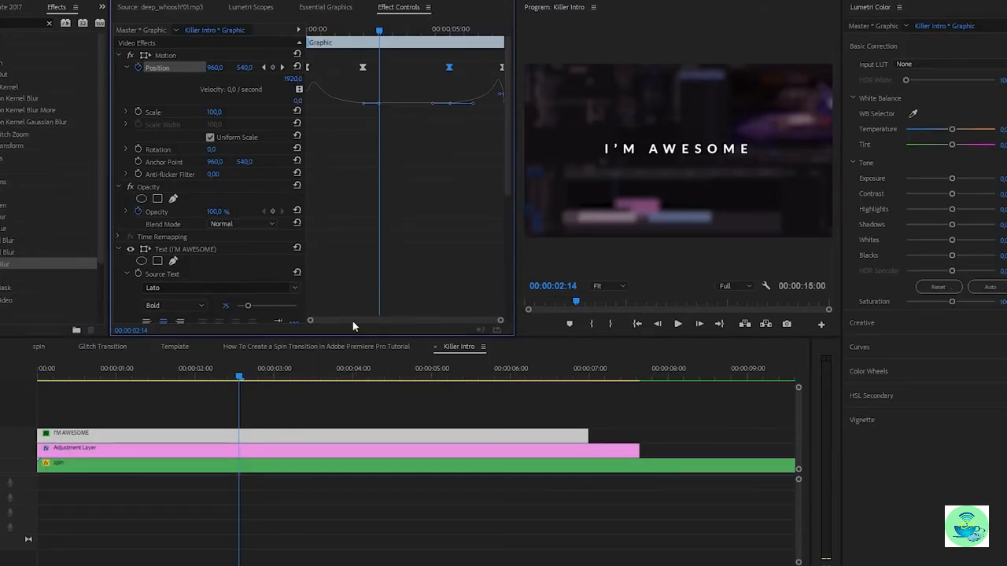
{"action": "left_click_drag", "start_coordinate": [588, 433], "coordinate": [740, 416]}
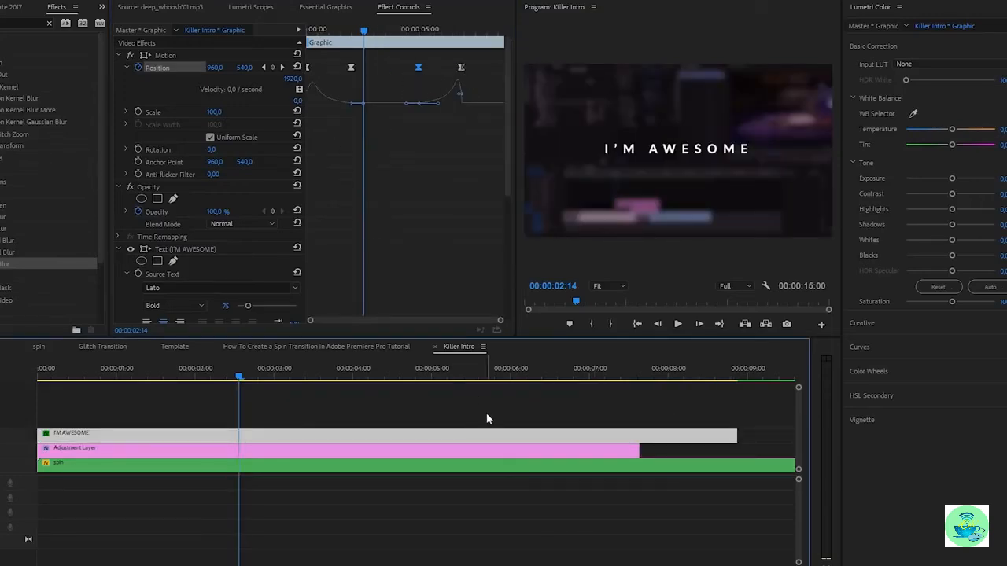
{"action": "key", "text": "ctrl+z"}
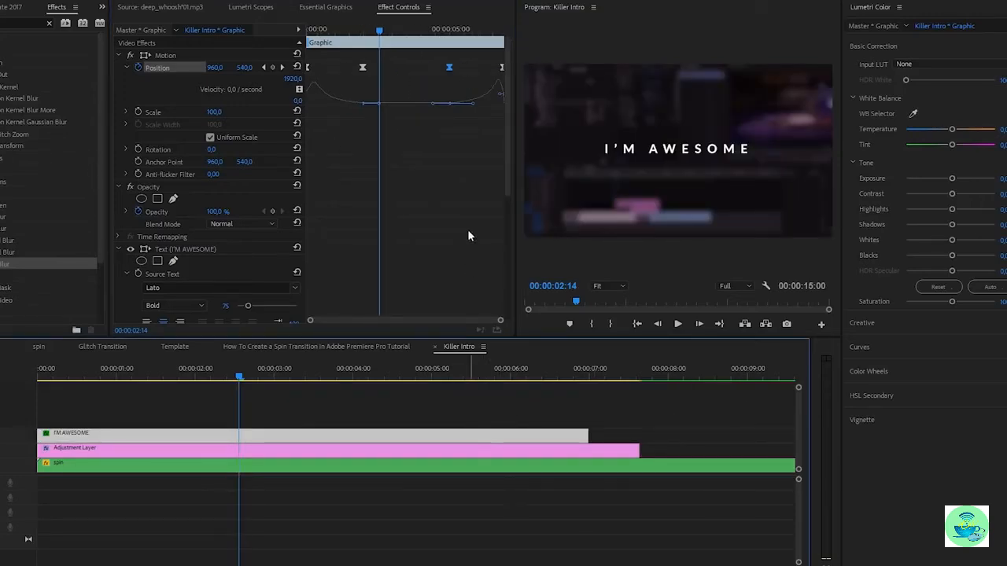
Protect the title clip's opening and closing keyframes with an intro duration of 00:00:02:06 and an outro duration of 00:00:02:04
{"action": "left_click_drag", "start_coordinate": [516, 74], "coordinate": [563, 74]}
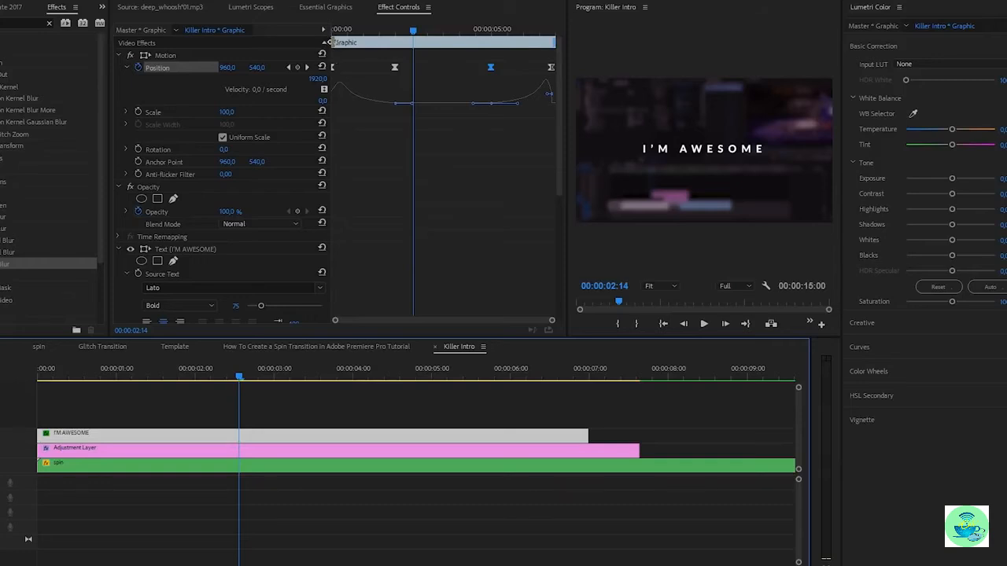
{"action": "left_click_drag", "start_coordinate": [330, 41], "coordinate": [404, 45]}
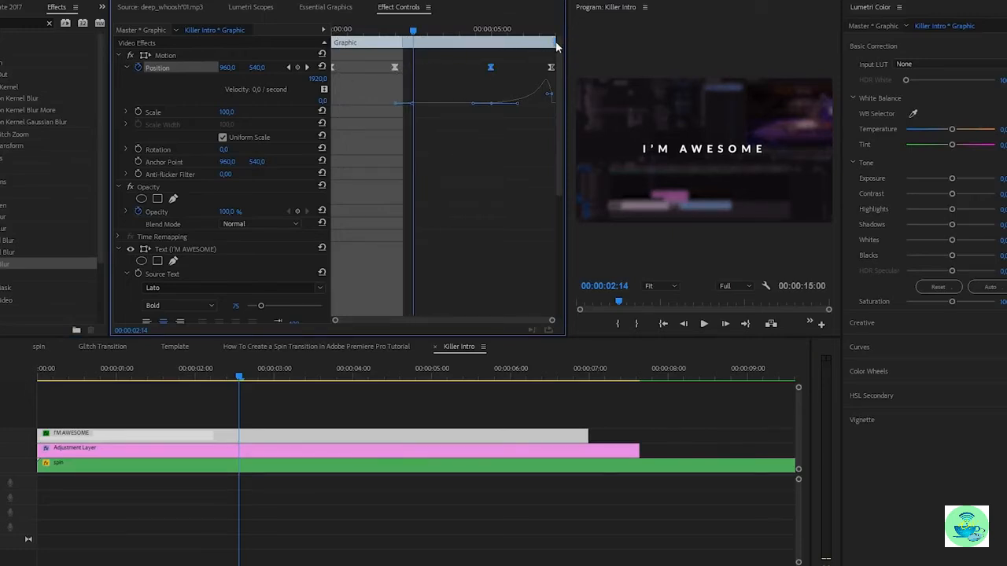
{"action": "left_click_drag", "start_coordinate": [554, 43], "coordinate": [486, 45]}
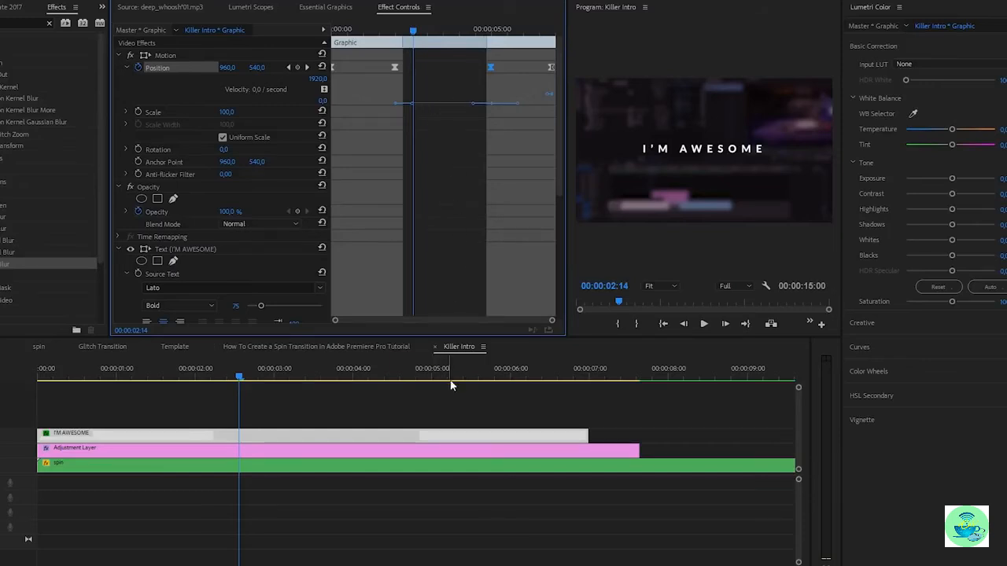
Test the protected intro and outro by lengthening and shortening the title clip, undoing each trim
{"action": "key", "text": "minus"}
{"action": "left_click_drag", "start_coordinate": [331, 434], "coordinate": [435, 435]}
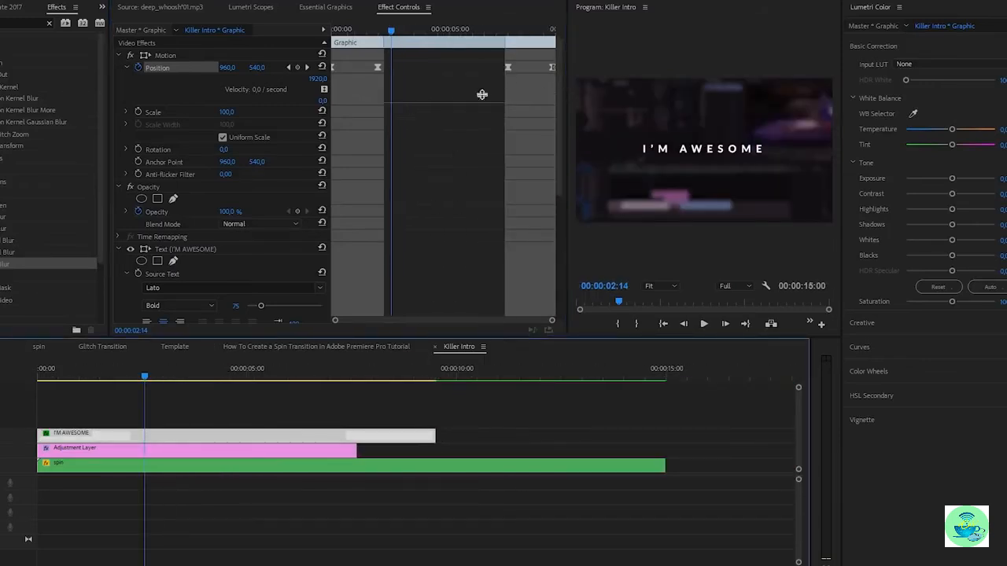
{"action": "key", "text": "ctrl+z"}
{"action": "left_click_drag", "start_coordinate": [324, 433], "coordinate": [231, 434]}
{"action": "key", "text": "ctrl+z"}
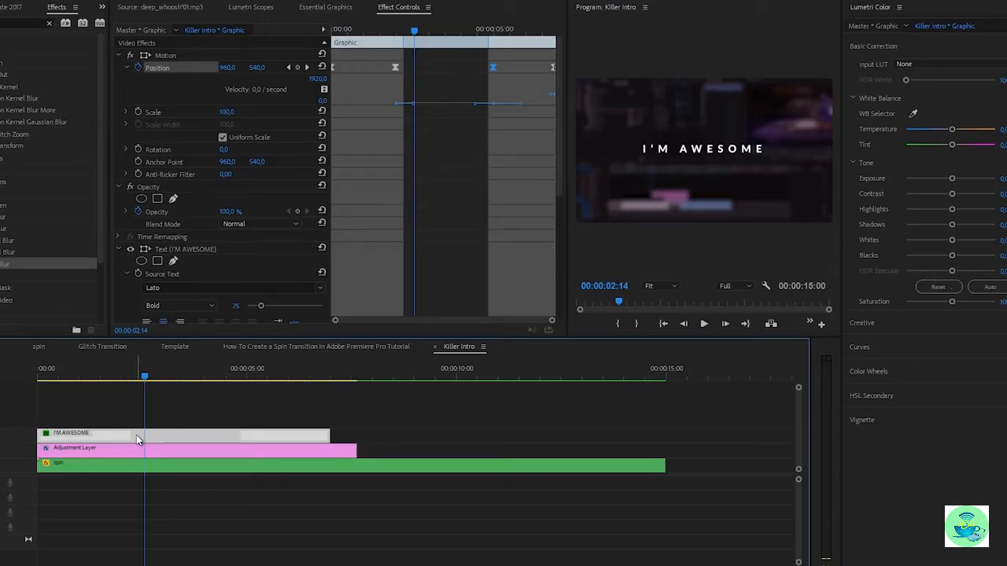
Duplicate the I'M AWESOME title onto the track above and set the copy's text vertical position to 595
{"action": "left_click_drag", "start_coordinate": [138, 438], "coordinate": [142, 424]}
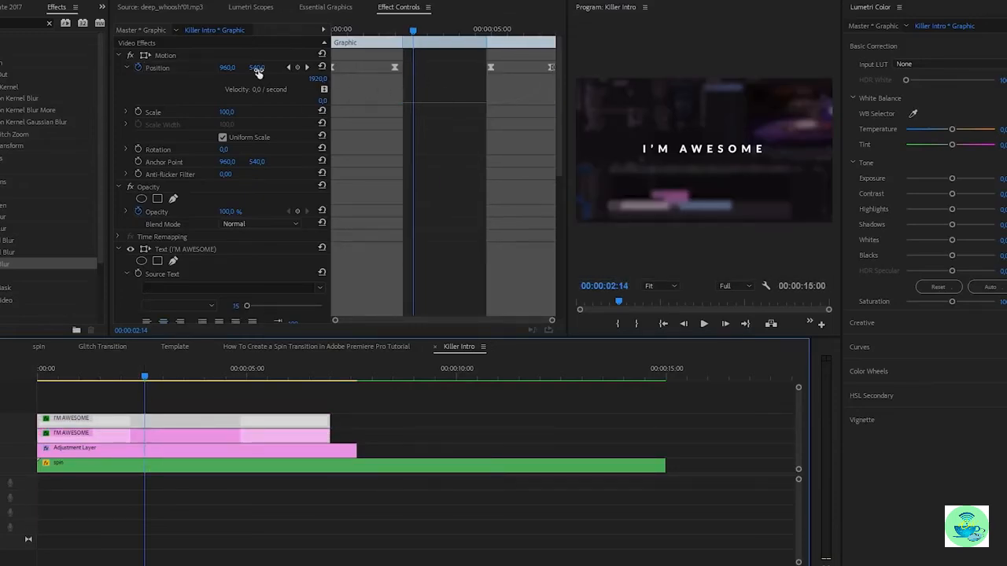
{"action": "left_click", "coordinate": [160, 67]}
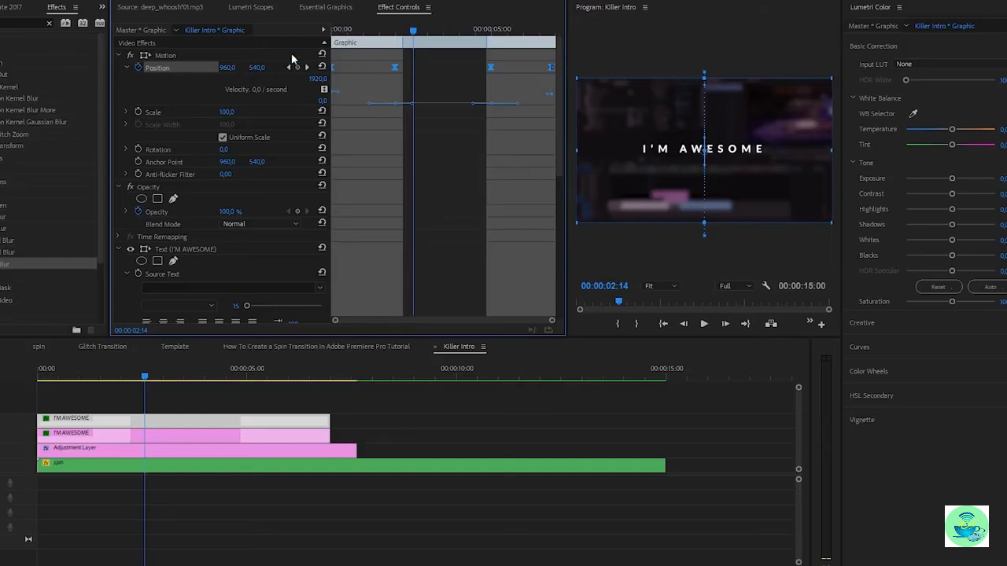
{"action": "left_click", "coordinate": [330, 8]}
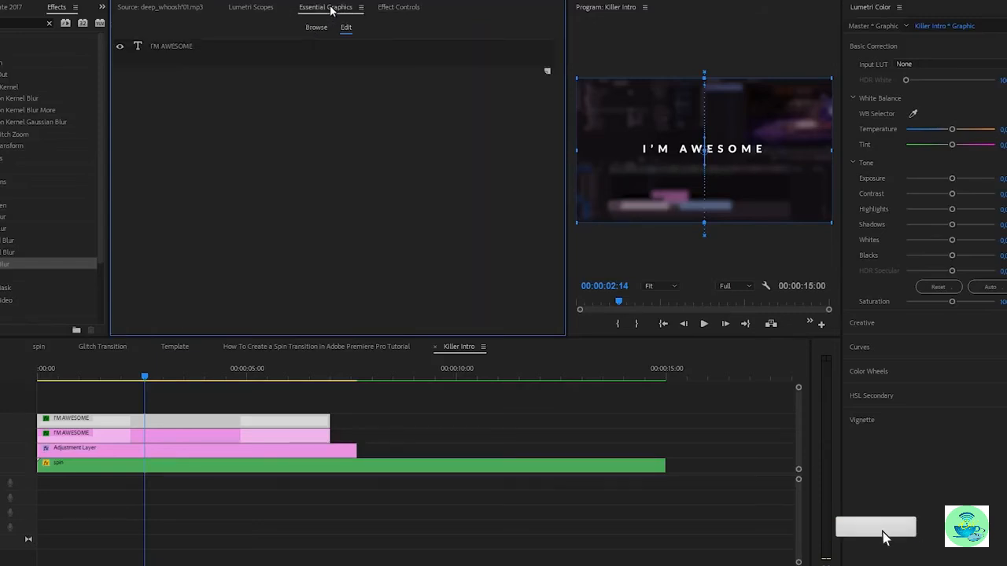
{"action": "left_click", "coordinate": [192, 45]}
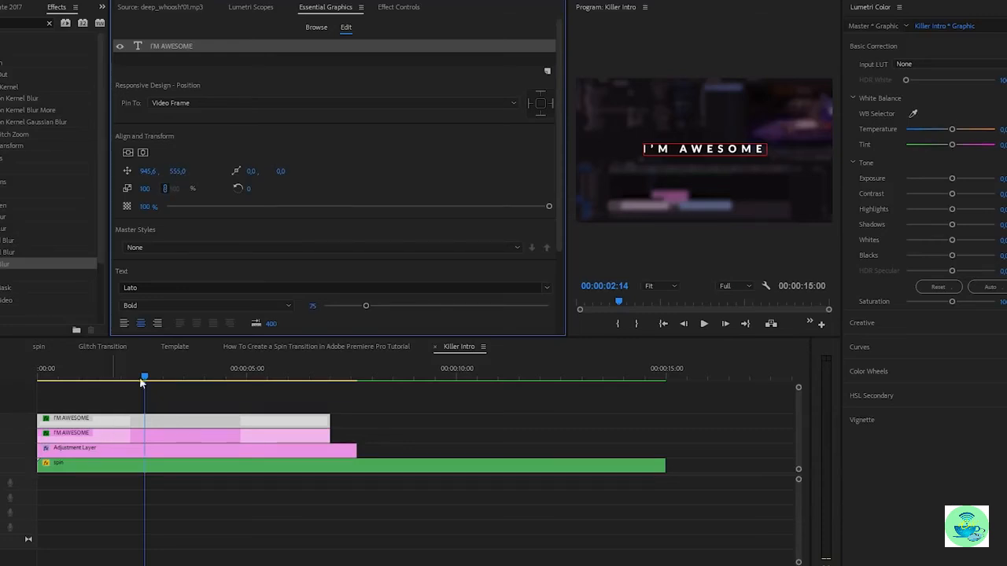
{"action": "left_click_drag", "start_coordinate": [179, 173], "coordinate": [267, 178]}
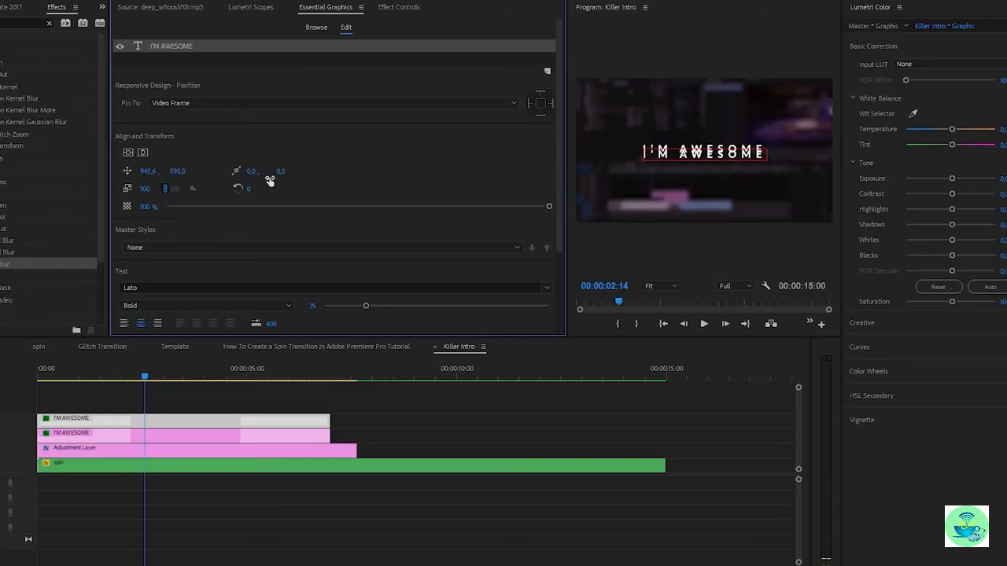
Set the vertical position of the original I'M AWESOME text on the lower title track to 532
{"action": "left_click", "coordinate": [137, 436]}
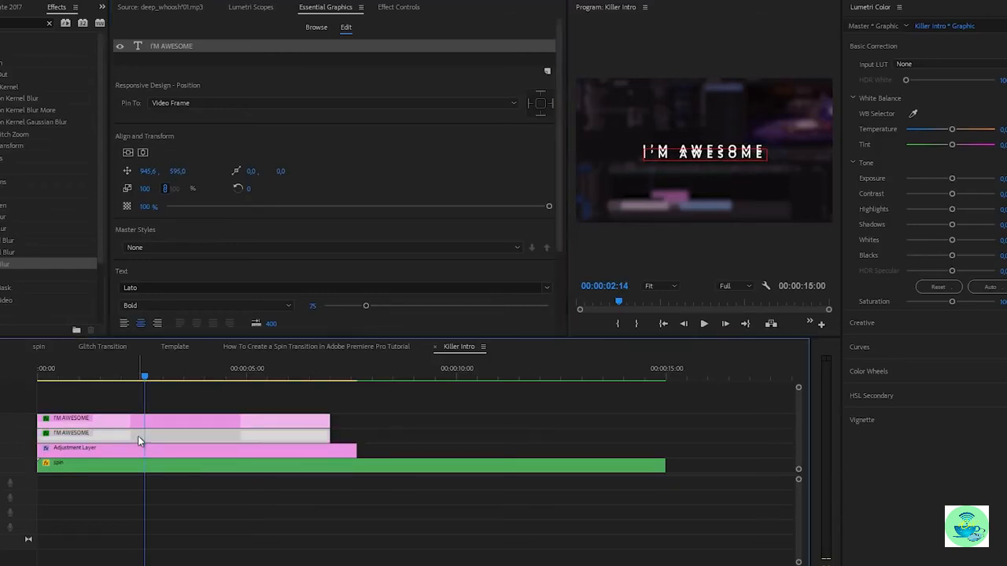
{"action": "left_click", "coordinate": [170, 46]}
{"action": "mouse_move", "coordinate": [171, 171]}
{"action": "left_mouse_down"}
{"action": "mouse_move", "coordinate": [213, 169]}
{"action": "mouse_move", "coordinate": [170, 173]}
{"action": "left_mouse_up"}
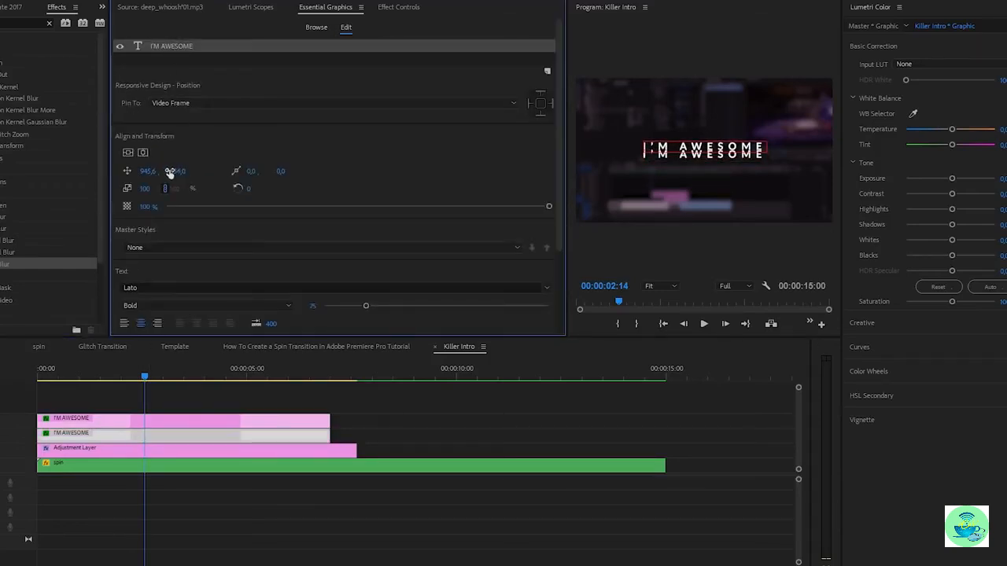
Style the duplicated title's text in the Light weight at size 61 with a tracking of 1000
{"action": "left_click", "coordinate": [141, 433]}
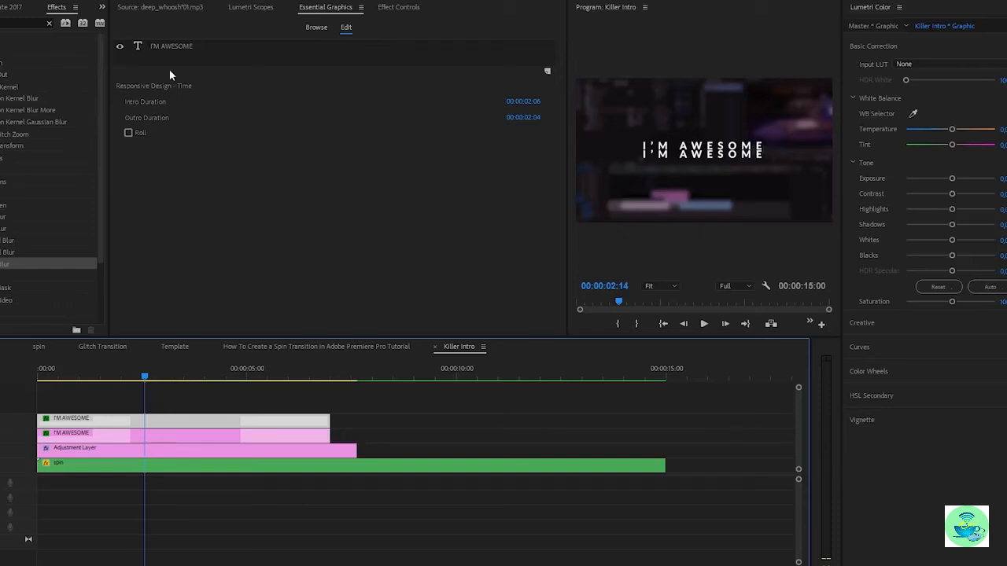
{"action": "left_click", "coordinate": [179, 45]}
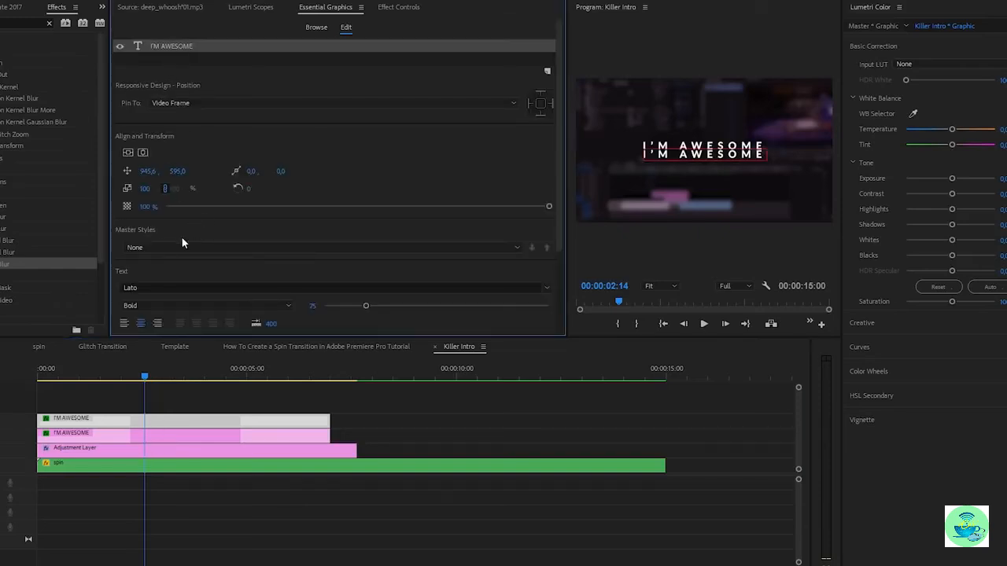
{"action": "left_click", "coordinate": [150, 305]}
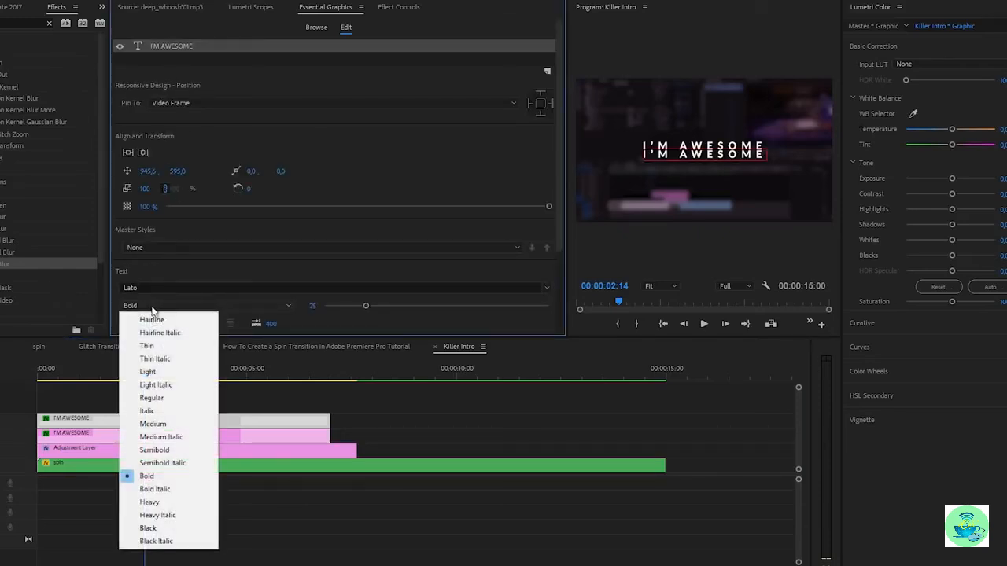
{"action": "left_click", "coordinate": [149, 371]}
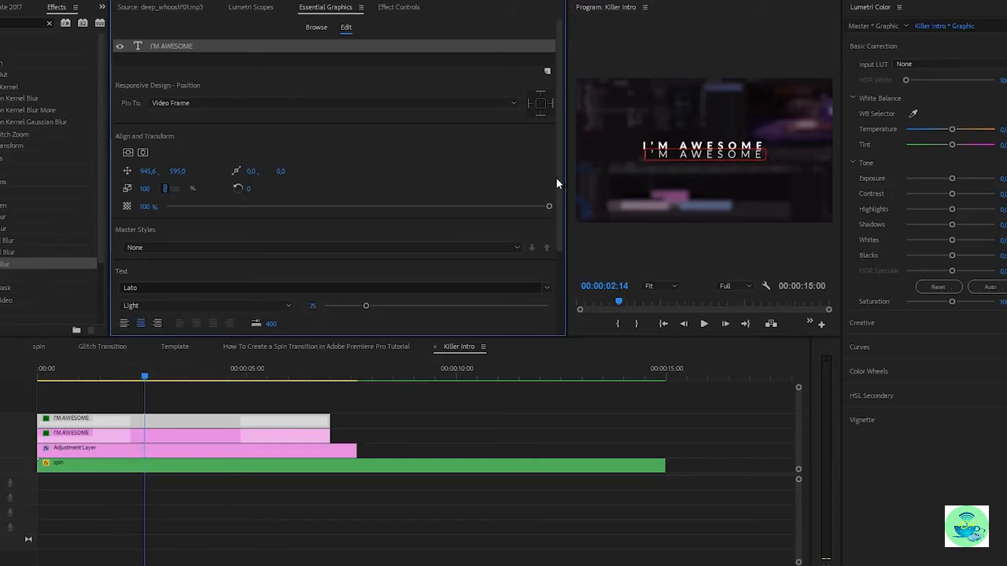
{"action": "scroll", "coordinate": [556, 183], "scroll_direction": "down", "scroll_amount": 2}
{"action": "left_click_drag", "start_coordinate": [365, 233], "coordinate": [358, 236]}
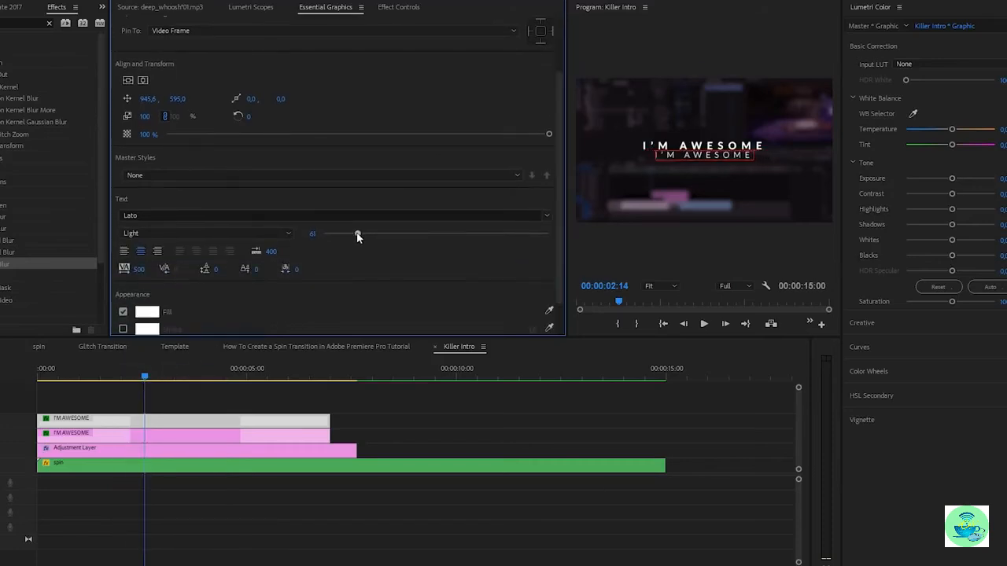
{"action": "left_click", "coordinate": [139, 270]}
{"action": "type", "text": "1000"}
{"action": "key", "text": "Return"}
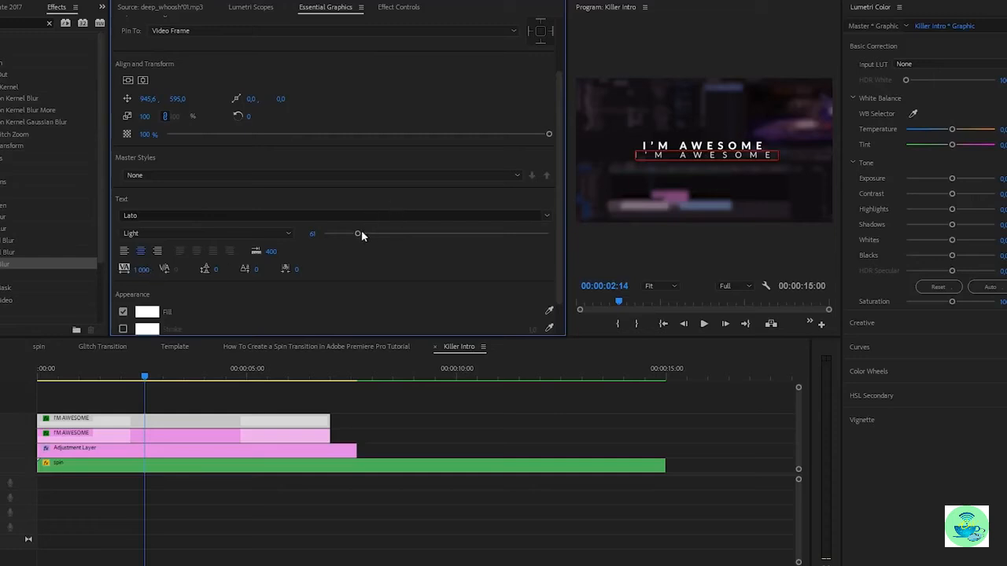
Replace the duplicated title's text with SUBSCRIBE FOR MORE, and set its size to 50 and tracking to 750
{"action": "left_click", "coordinate": [702, 157]}
{"action": "type", "text": "SUBSCRIBE FOR MORE"}
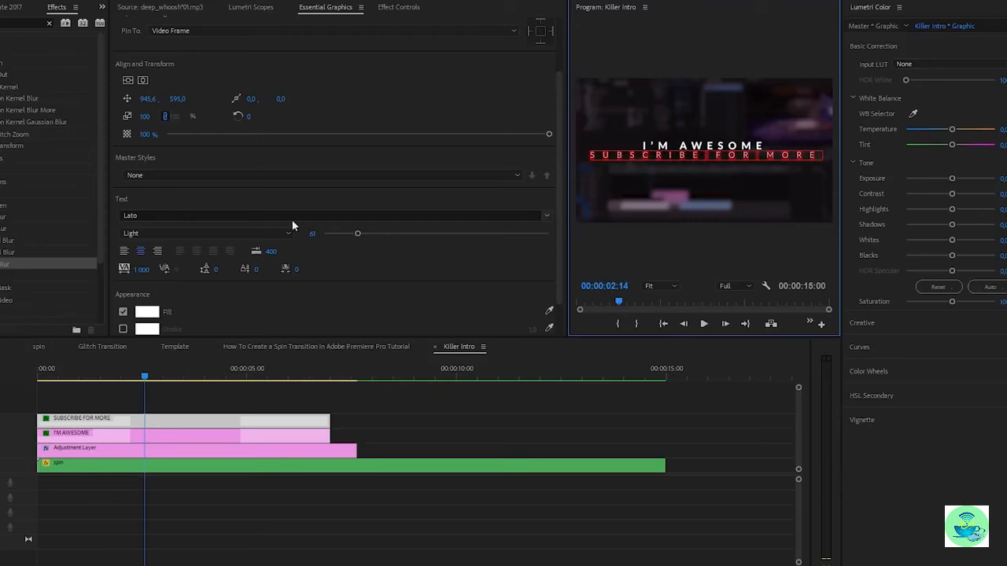
{"action": "left_click_drag", "start_coordinate": [357, 233], "coordinate": [352, 234]}
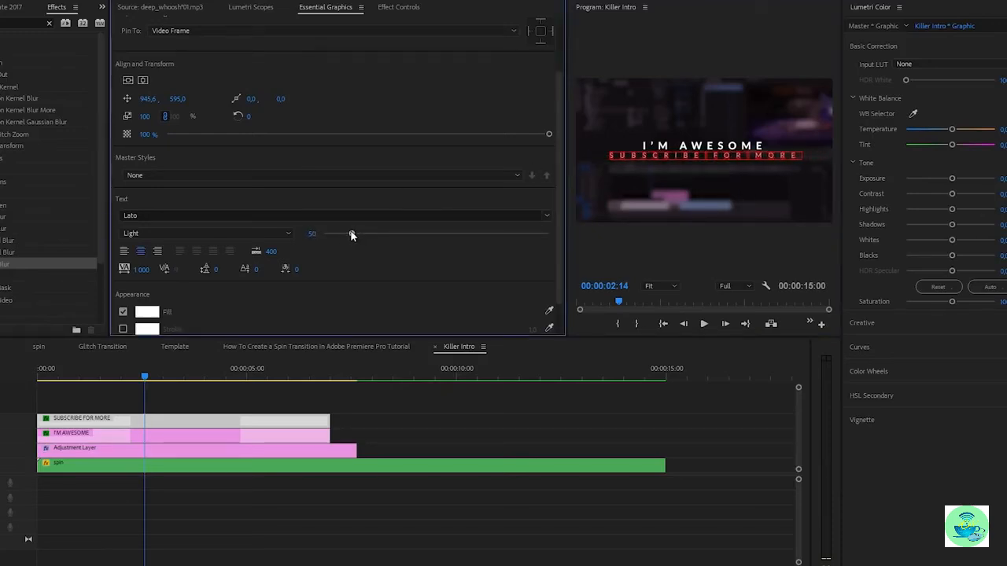
{"action": "left_click", "coordinate": [683, 151]}
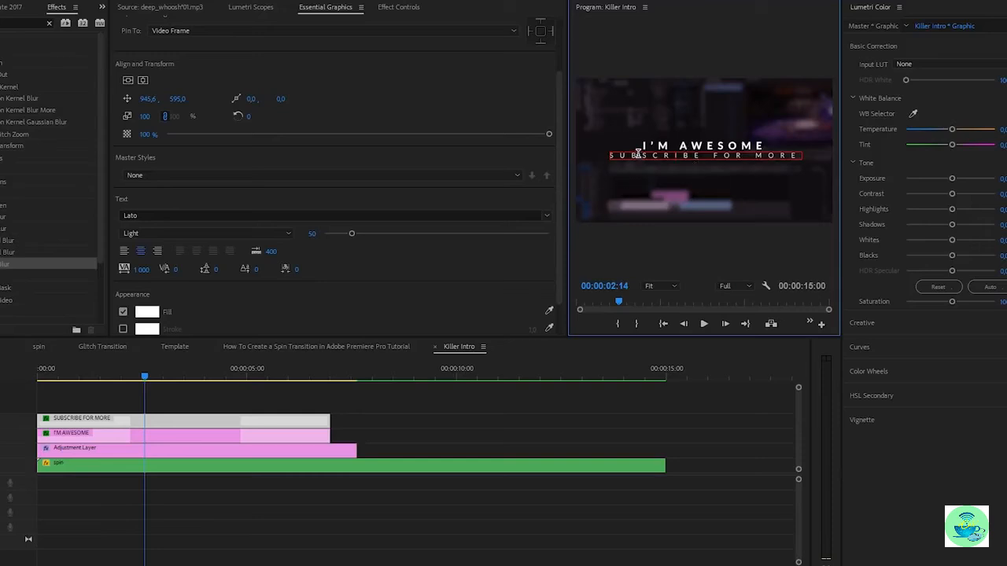
{"action": "left_click", "coordinate": [143, 269]}
{"action": "type", "text": "750"}
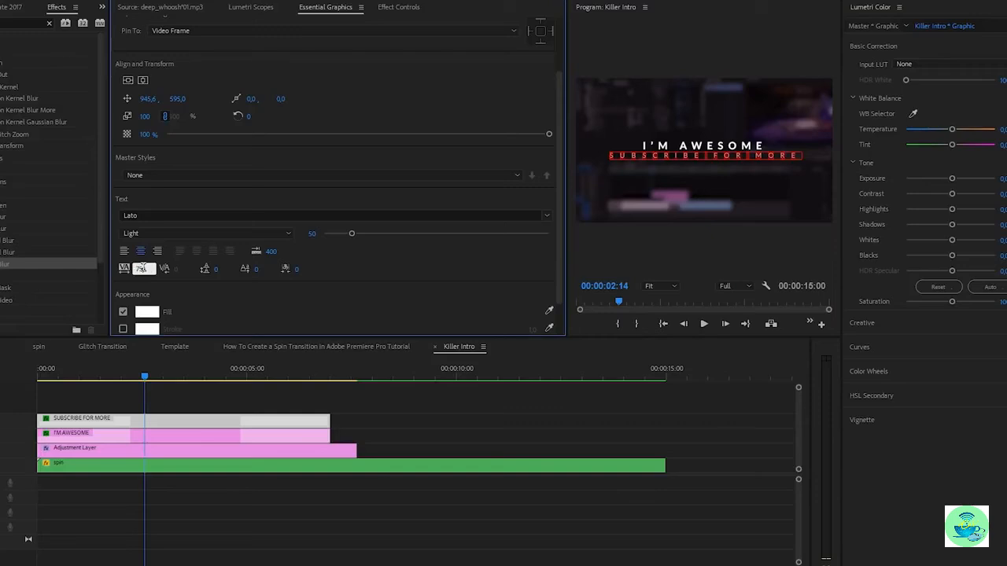
{"action": "key", "text": "Return"}
{"action": "left_click", "coordinate": [667, 153]}
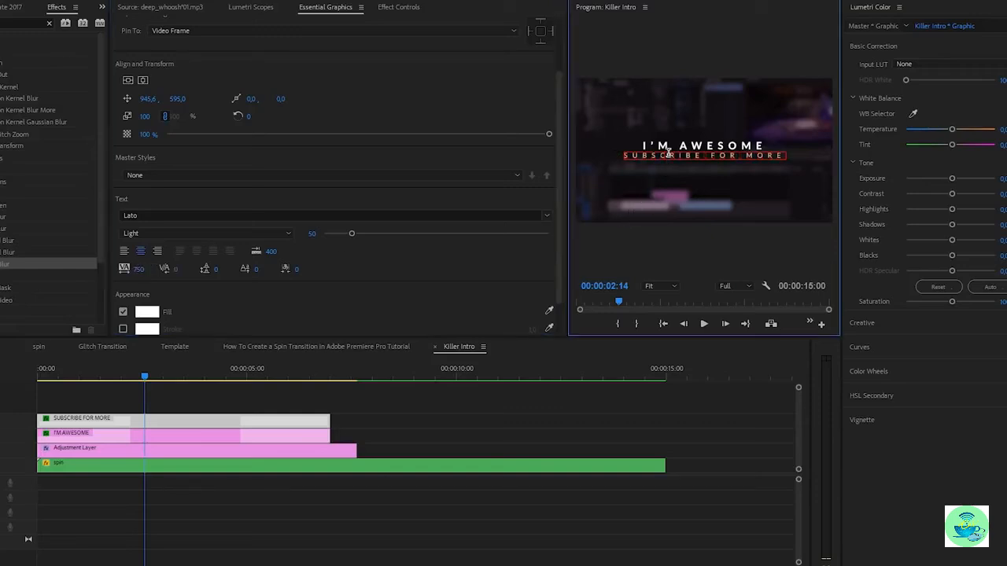
Enlarge the I'M AWESOME text to size 100 to match the subtitle's width, and clear the selection
{"action": "left_click", "coordinate": [185, 437]}
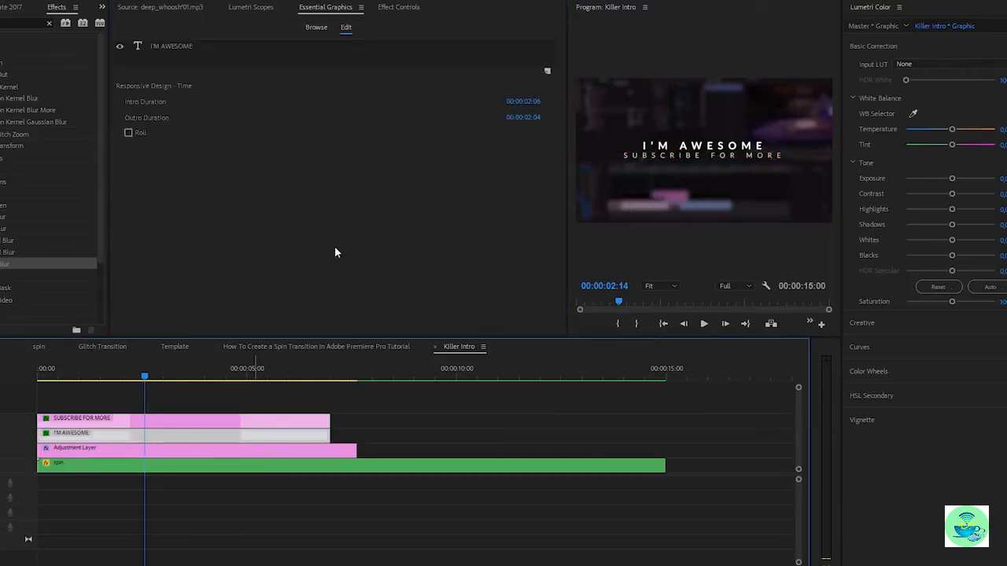
{"action": "left_click", "coordinate": [183, 46]}
{"action": "left_click_drag", "start_coordinate": [367, 307], "coordinate": [379, 309]}
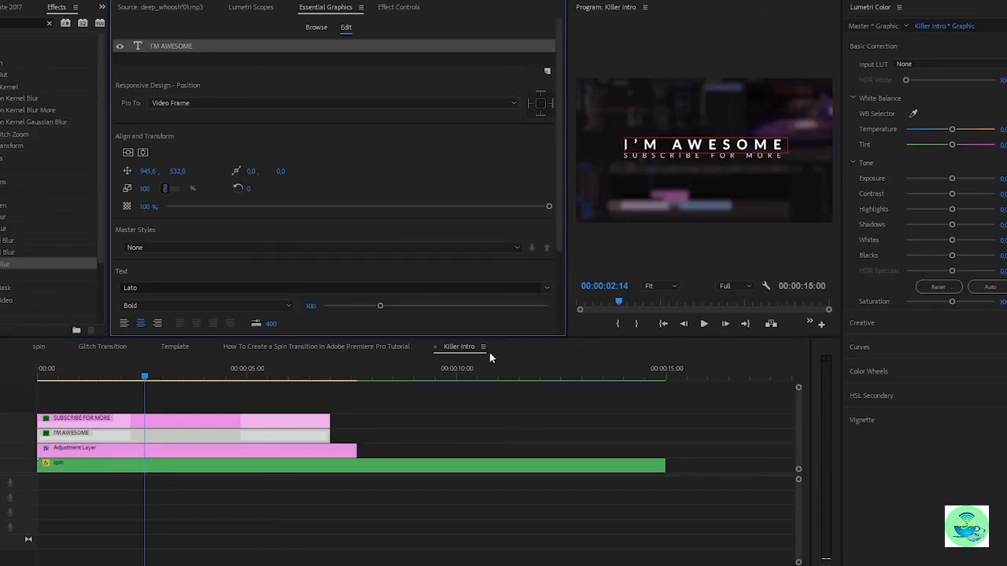
{"action": "left_click", "coordinate": [467, 386]}
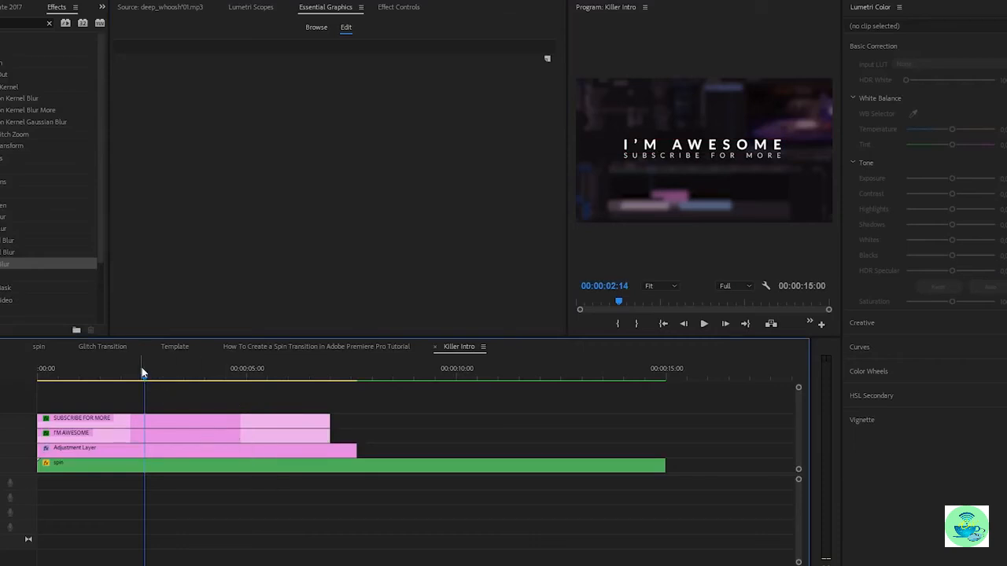
Play the sequence from the beginning to check both text lines' animation, and stop once they have settled
{"action": "left_click_drag", "start_coordinate": [142, 368], "coordinate": [2, 391]}
{"action": "key", "text": "space"}
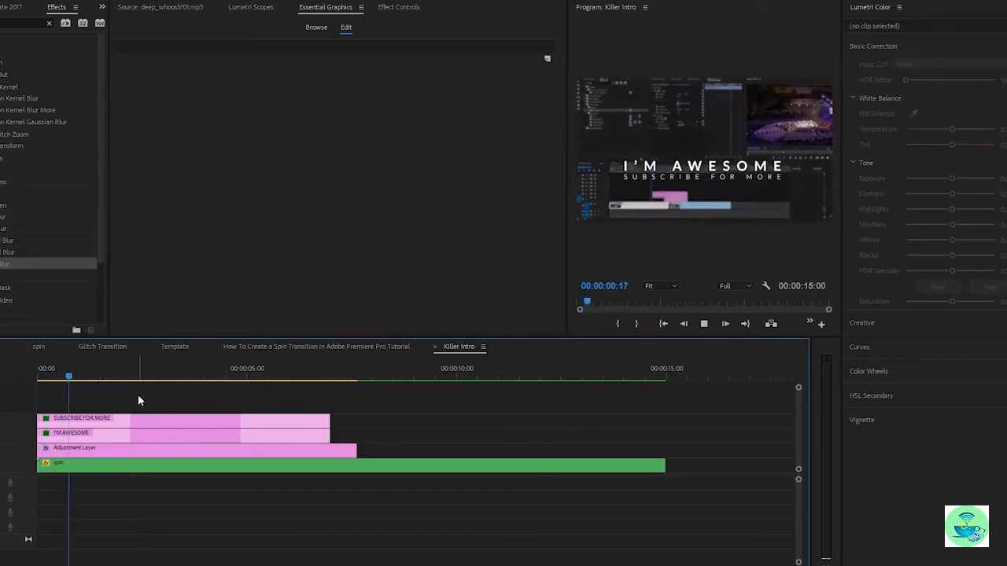
{"action": "key", "text": "space"}
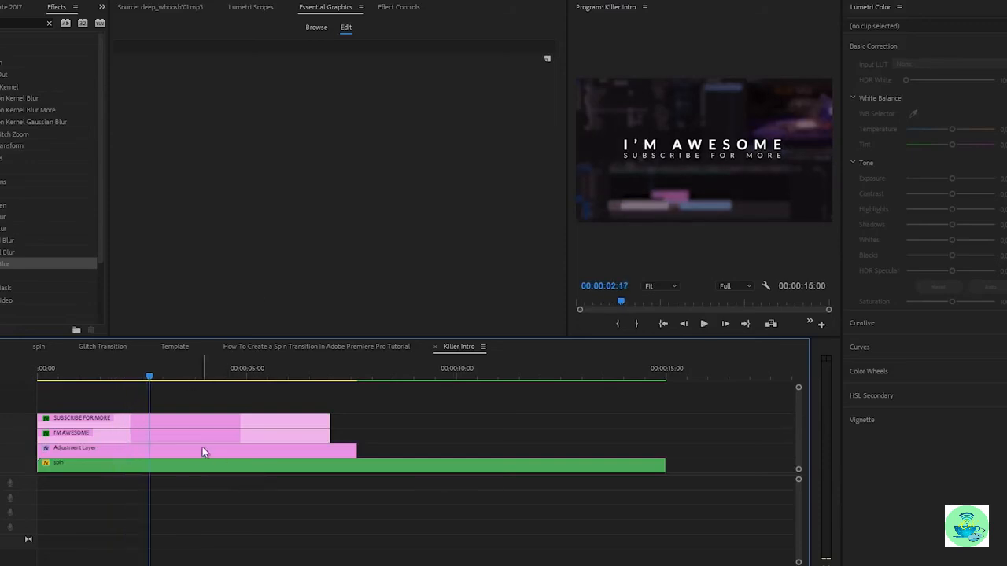
Draw a white-outlined rectangle around both text lines in the SUBSCRIBE FOR MORE graphic, center it in the frame, and set its vertical position to 389
{"action": "left_click", "coordinate": [187, 423]}
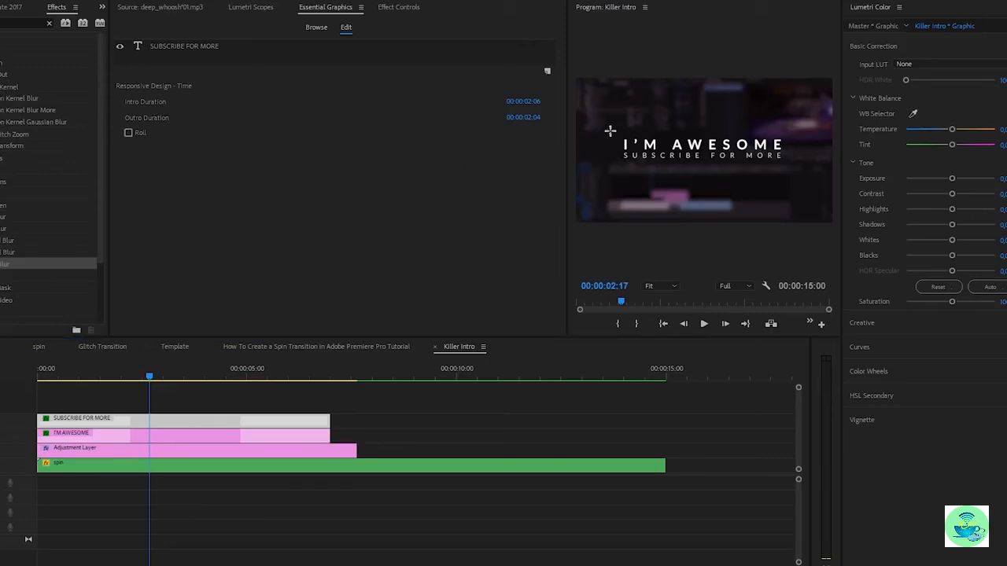
{"action": "left_click_drag", "start_coordinate": [696, 159], "coordinate": [795, 168]}
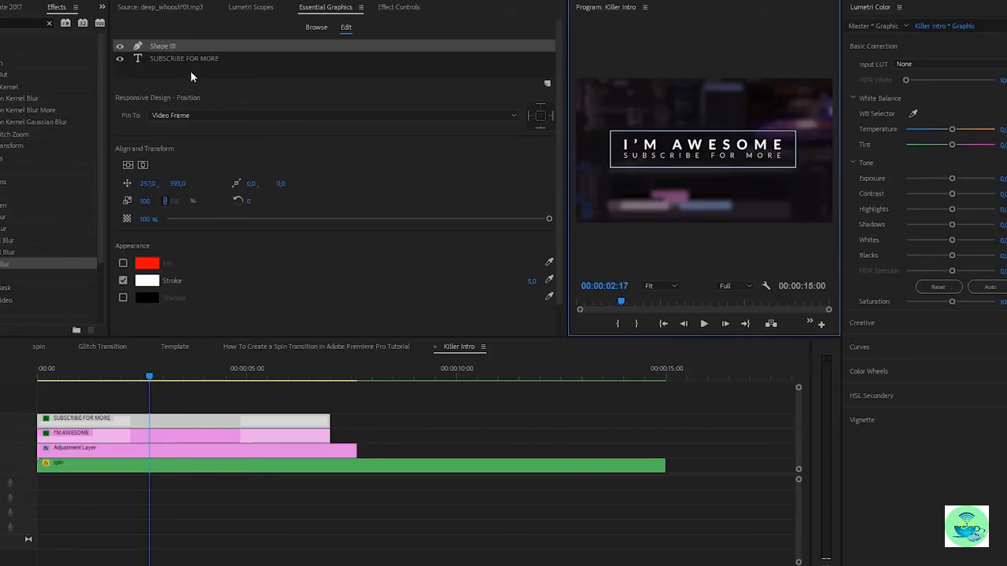
{"action": "left_click", "coordinate": [128, 164]}
{"action": "left_click", "coordinate": [142, 164]}
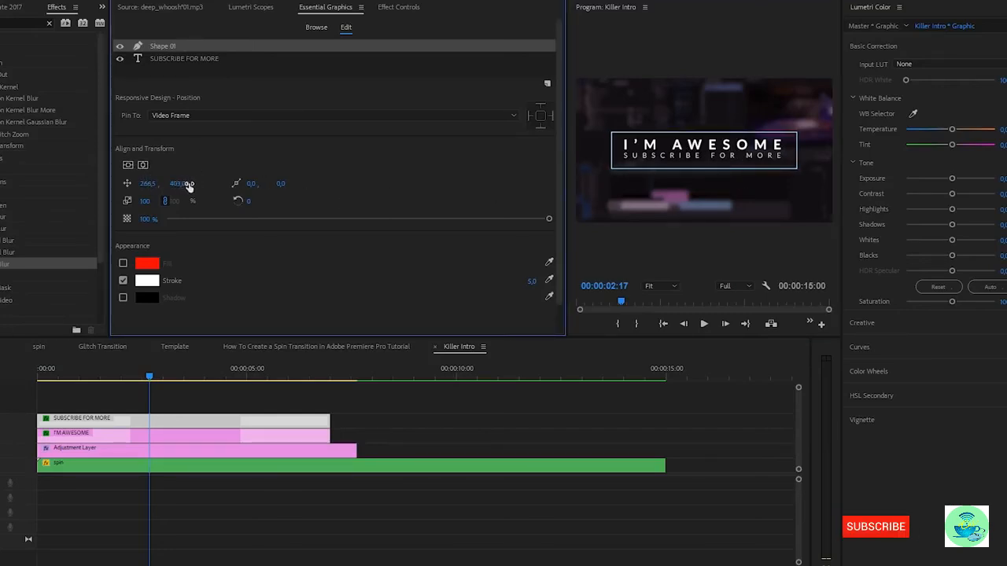
{"action": "left_click_drag", "start_coordinate": [168, 186], "coordinate": [143, 204]}
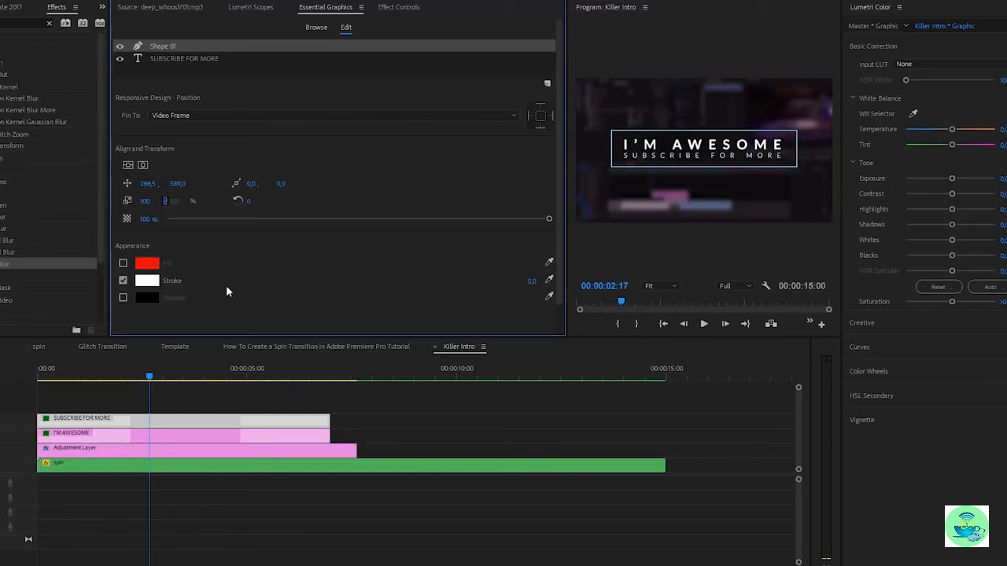
Toggle the rectangle's stroke and red fill on and off to compare them, keeping only the white stroke
{"action": "left_click", "coordinate": [123, 280]}
{"action": "left_click", "coordinate": [124, 280]}
{"action": "left_click", "coordinate": [122, 263]}
{"action": "left_click", "coordinate": [124, 264]}
{"action": "left_click", "coordinate": [122, 265]}
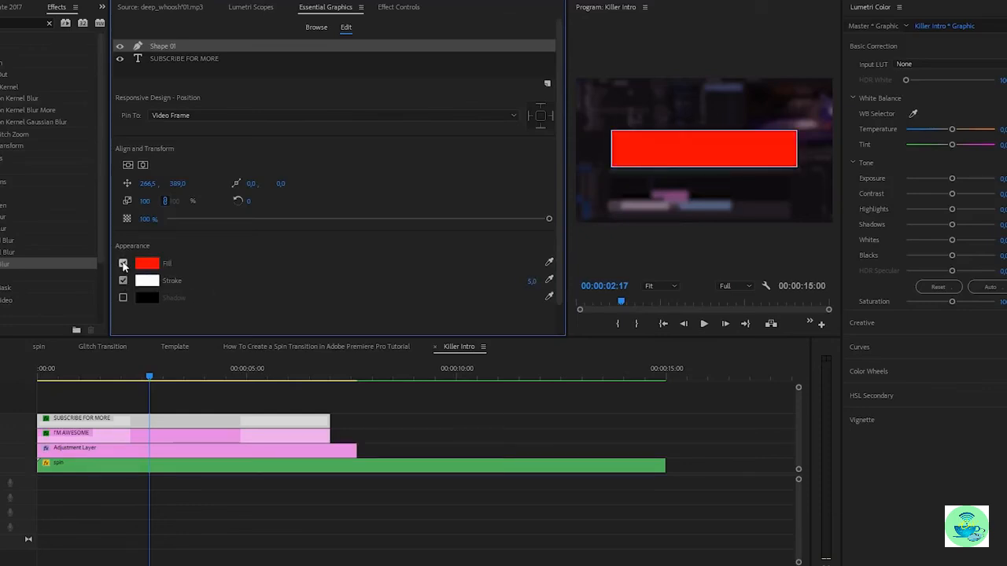
{"action": "left_click", "coordinate": [122, 265]}
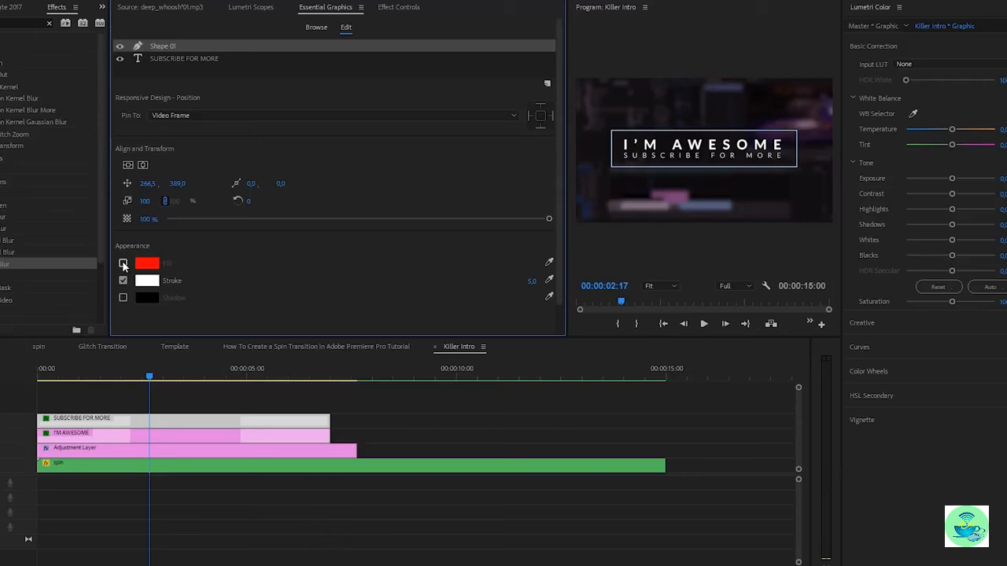
{"action": "left_click", "coordinate": [124, 281]}
{"action": "left_click", "coordinate": [123, 280]}
Set the rectangle's stroke width to 7 and clear the selection
{"action": "left_click", "coordinate": [532, 281]}
{"action": "type", "text": "7"}
{"action": "key", "text": "Return"}
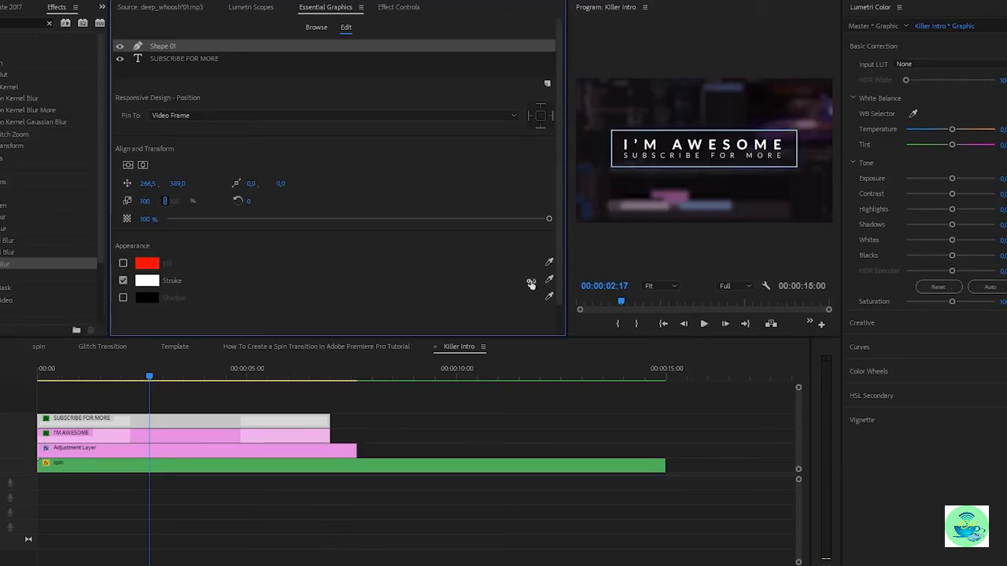
{"action": "left_click", "coordinate": [444, 406]}
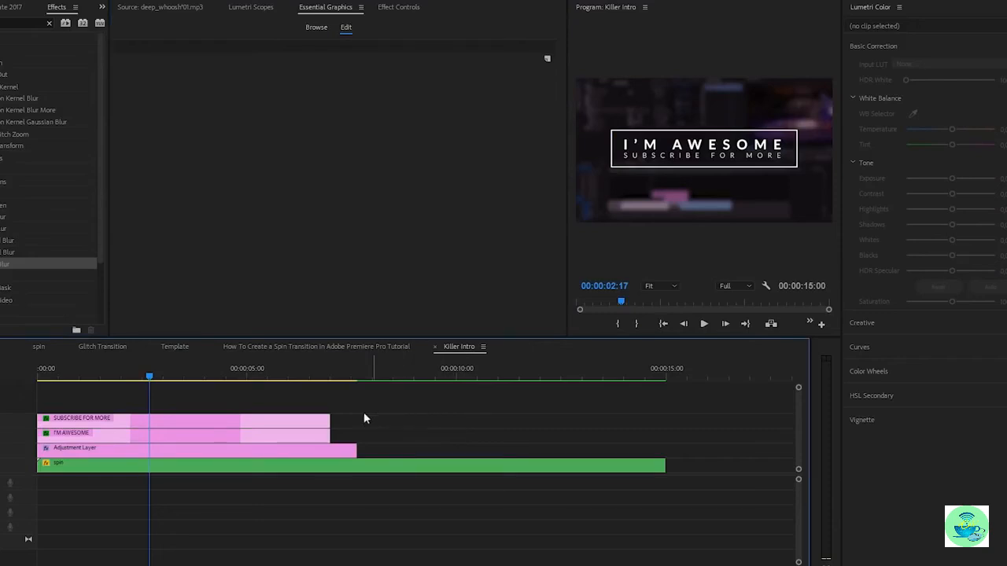
Keyframe Shape 01's opacity in the SUBSCRIBE FOR MORE graphic to fade in from 0% at the start to 100% near the intro section's end
{"action": "left_click", "coordinate": [265, 420]}
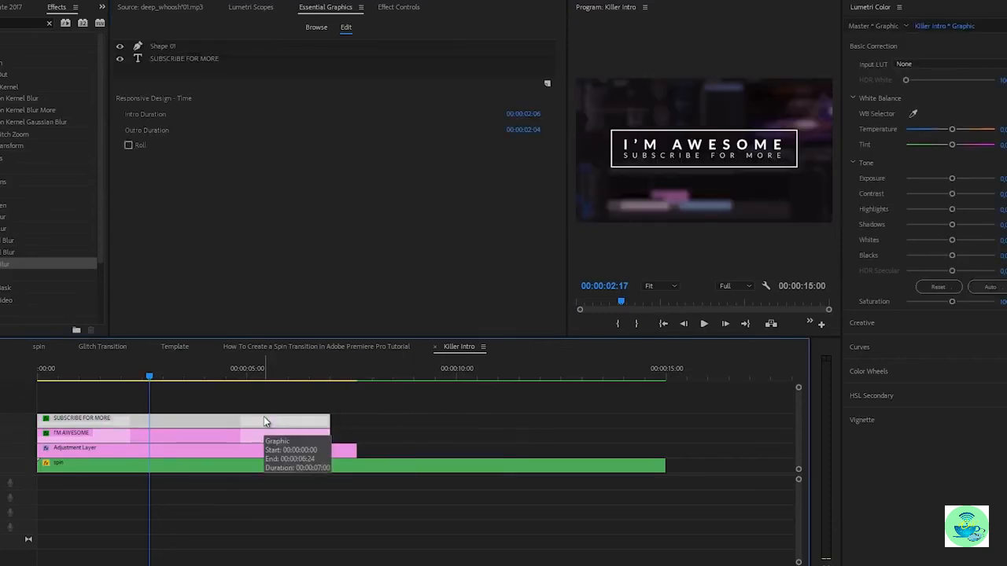
{"action": "left_click", "coordinate": [396, 9]}
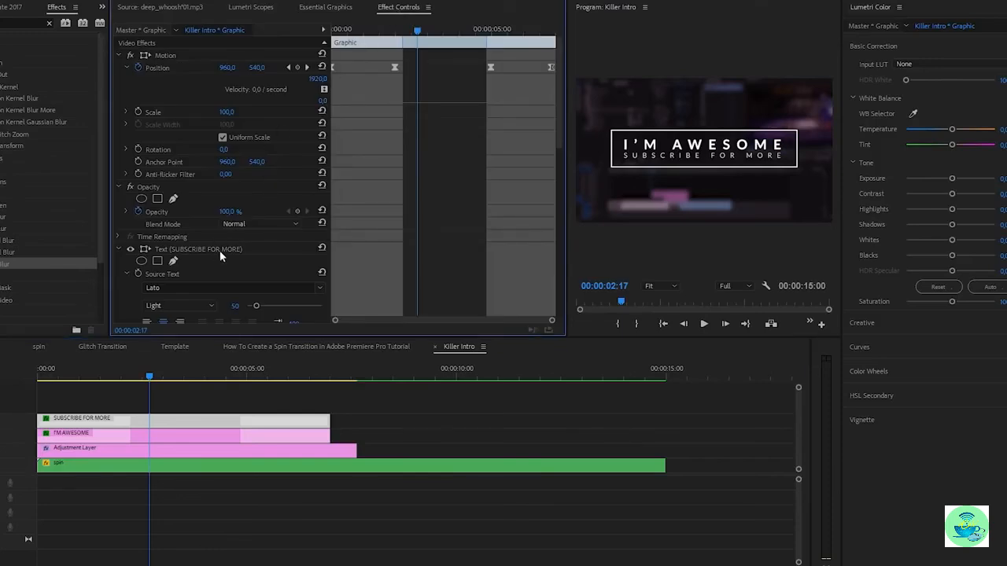
{"action": "scroll", "coordinate": [124, 288], "scroll_direction": "down", "scroll_amount": 5}
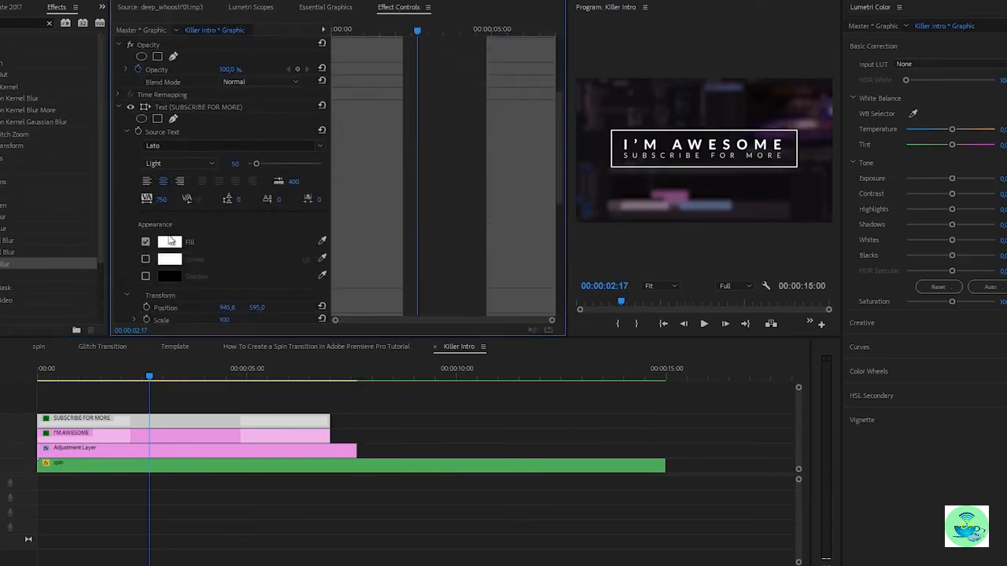
{"action": "scroll", "coordinate": [127, 208], "scroll_direction": "down", "scroll_amount": 5}
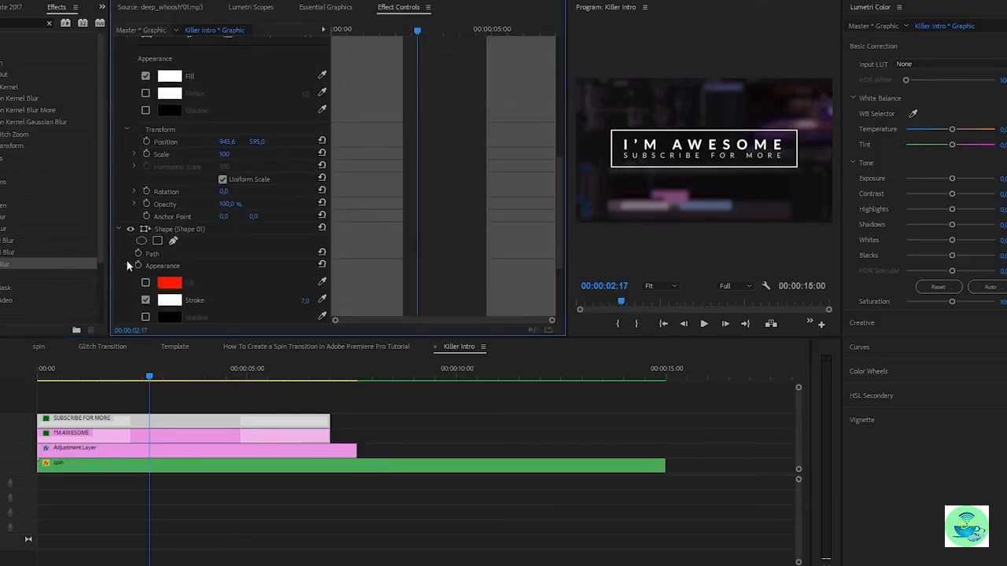
{"action": "scroll", "coordinate": [124, 262], "scroll_direction": "down", "scroll_amount": 5}
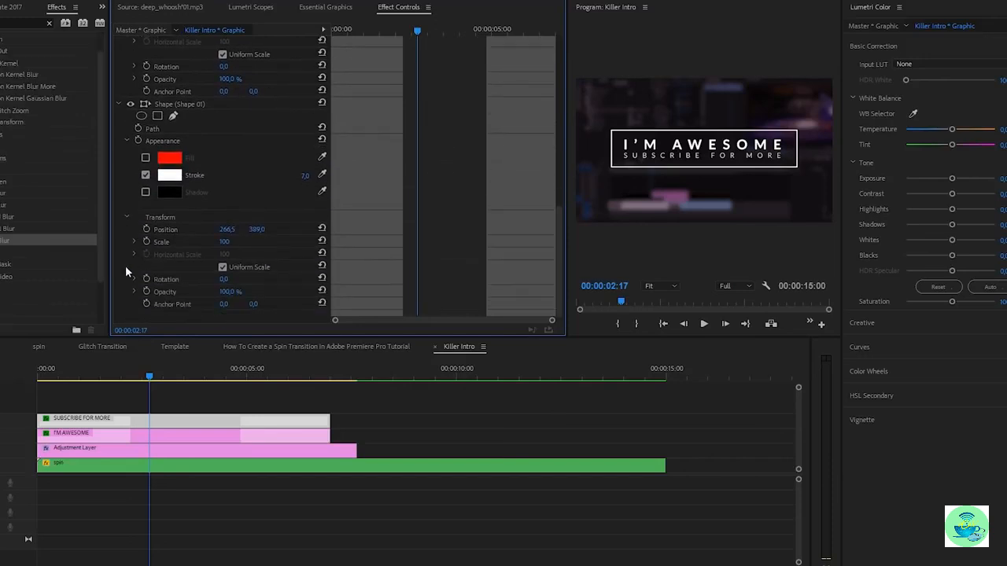
{"action": "left_click", "coordinate": [147, 292]}
{"action": "left_click_drag", "start_coordinate": [415, 293], "coordinate": [397, 292]}
{"action": "left_click_drag", "start_coordinate": [372, 30], "coordinate": [326, 37]}
{"action": "left_click", "coordinate": [226, 292]}
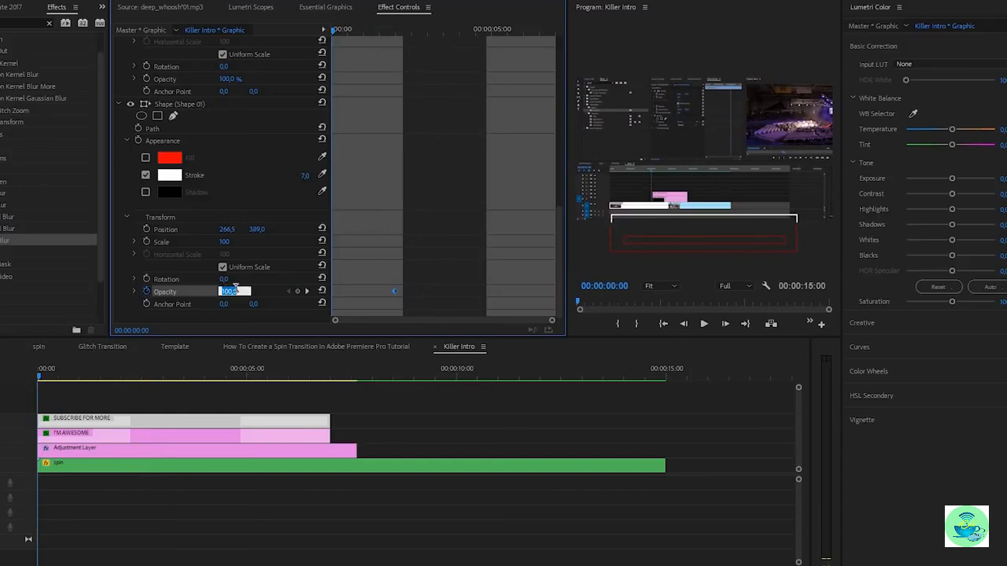
{"action": "type", "text": "0"}
{"action": "key", "text": "Return"}
Keyframe Shape 01's opacity to fade out from 100% at 00:00:05:02 to 0% at the clip's end, and play back the result
{"action": "left_click_drag", "start_coordinate": [343, 29], "coordinate": [496, 57]}
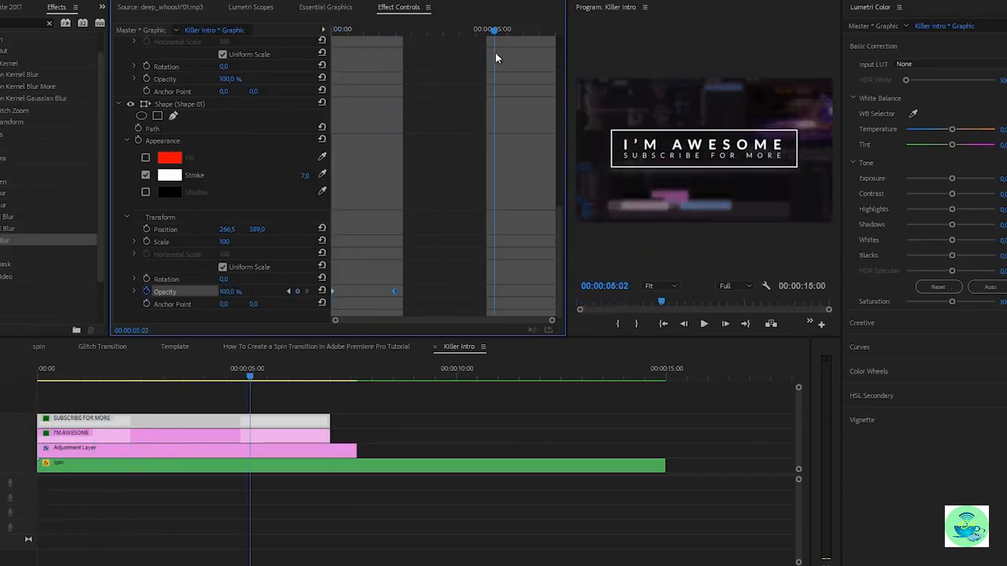
{"action": "left_click", "coordinate": [297, 292]}
{"action": "left_click_drag", "start_coordinate": [515, 30], "coordinate": [554, 31]}
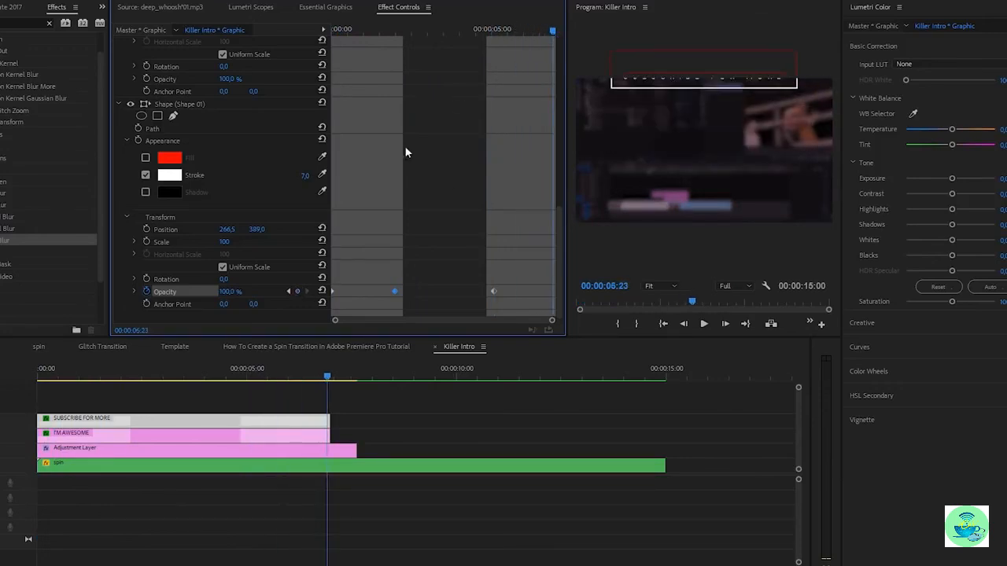
{"action": "left_click_drag", "start_coordinate": [232, 293], "coordinate": [244, 292]}
{"action": "left_click_drag", "start_coordinate": [527, 30], "coordinate": [553, 29]}
{"action": "left_click_drag", "start_coordinate": [513, 59], "coordinate": [271, 103]}
{"action": "key", "text": "space"}
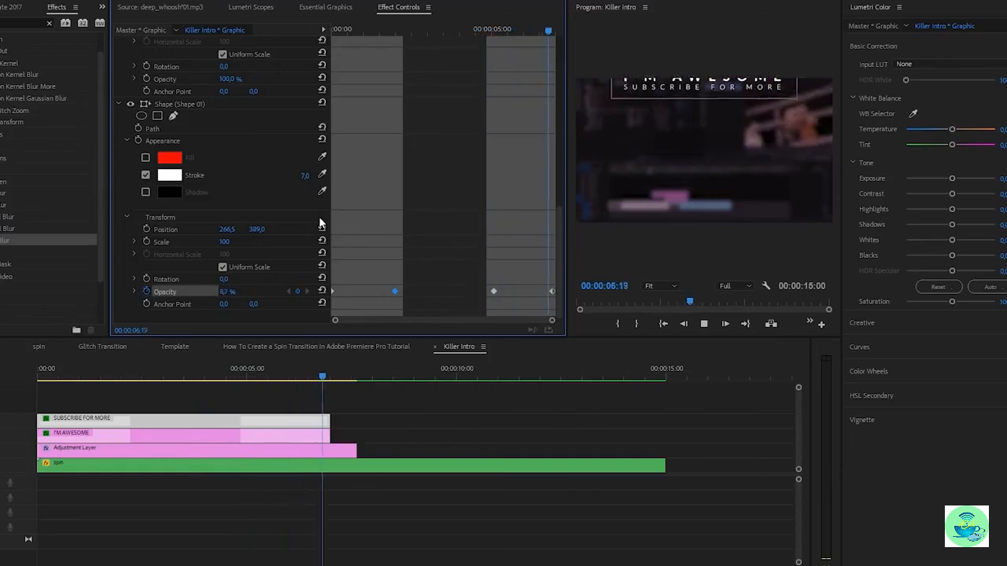
Delay the SUBSCRIBE FOR MORE clip so it starts at 00:00:00:03, three frames after the I'M AWESOME clip
{"action": "left_click_drag", "start_coordinate": [230, 375], "coordinate": [22, 391]}
{"action": "left_click_drag", "start_coordinate": [41, 565], "coordinate": [287, 565]}
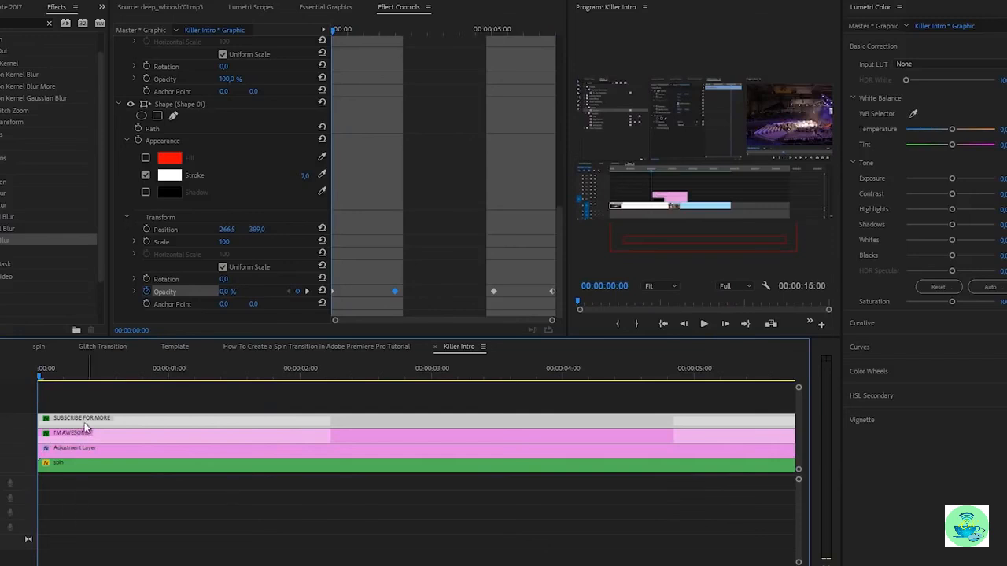
{"action": "key", "text": "space"}
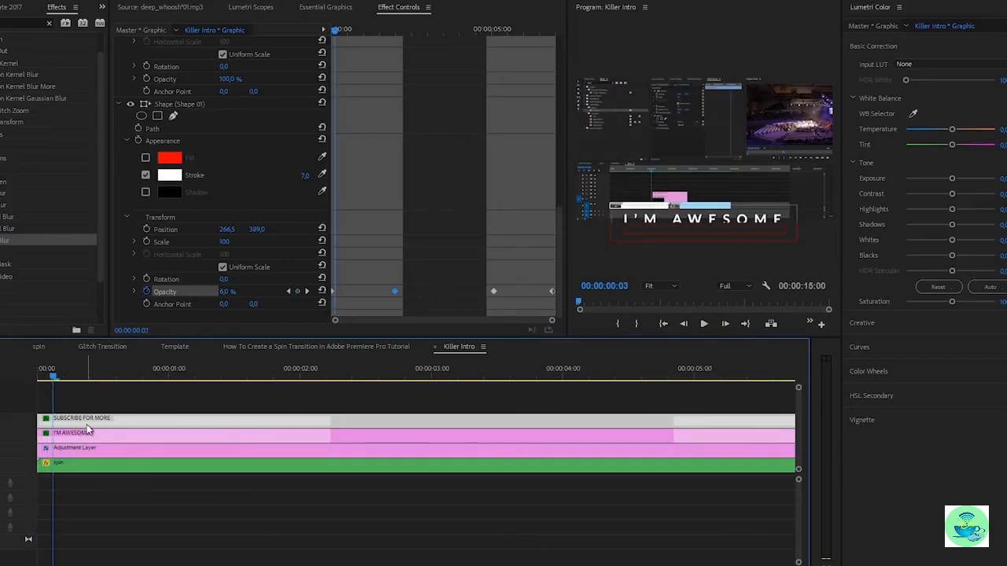
{"action": "left_click_drag", "start_coordinate": [87, 422], "coordinate": [102, 423]}
Step through the opening frames and play from the beginning to check the offset between the two text lines
{"action": "key", "text": "Left"}
{"action": "key", "text": "Left"}
{"action": "key", "text": "Right"}
{"action": "key", "text": "Right"}
{"action": "key", "text": "Right"}
{"action": "key", "text": "Left"}
{"action": "key", "text": "Left"}
{"action": "key", "text": "Left"}
{"action": "key", "text": "Left"}
{"action": "key", "text": "Right"}
{"action": "key", "text": "Left"}
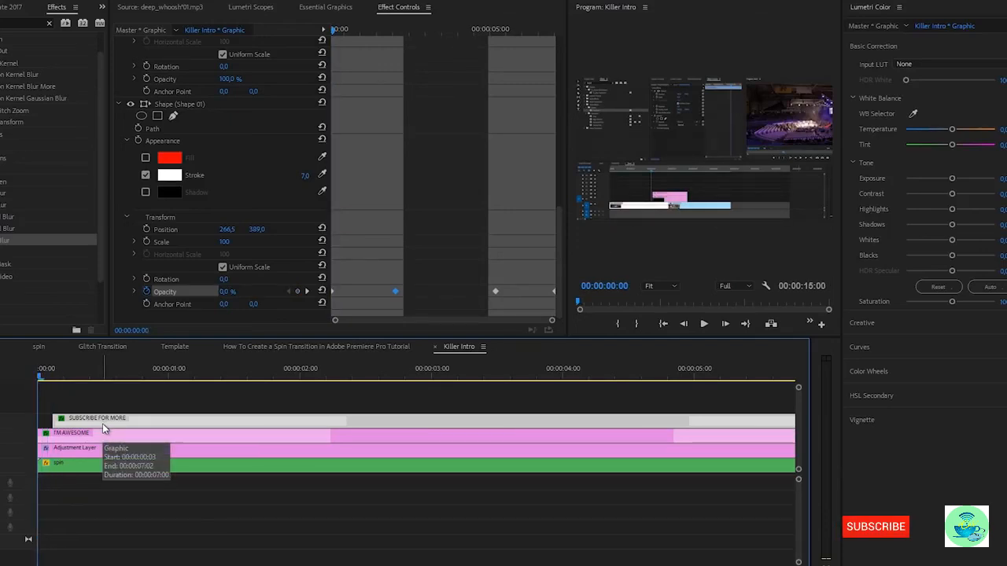
{"action": "key", "text": "Right"}
{"action": "key", "text": "Right"}
{"action": "key", "text": "Right"}
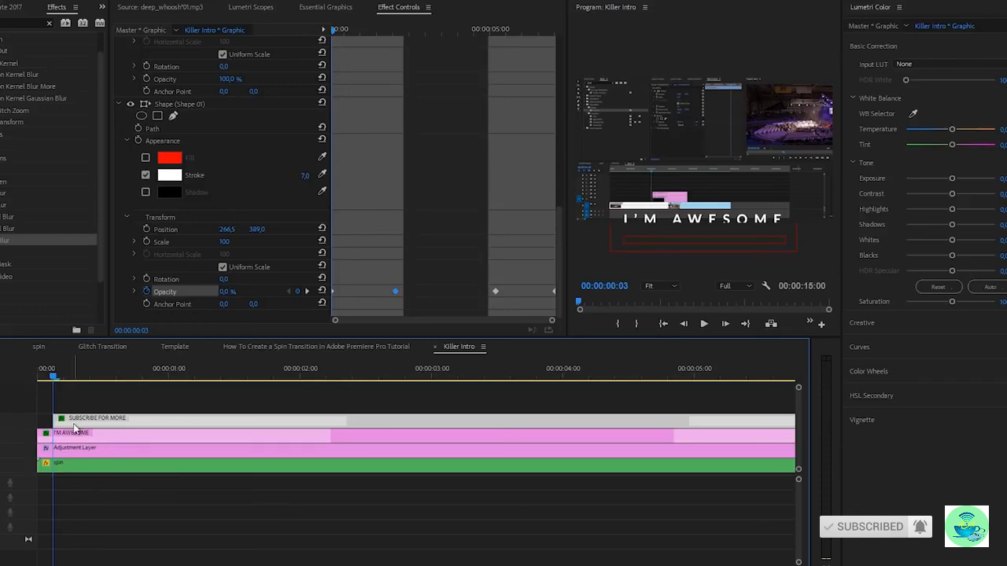
{"action": "left_click_drag", "start_coordinate": [44, 381], "coordinate": [21, 385]}
{"action": "key", "text": "space"}
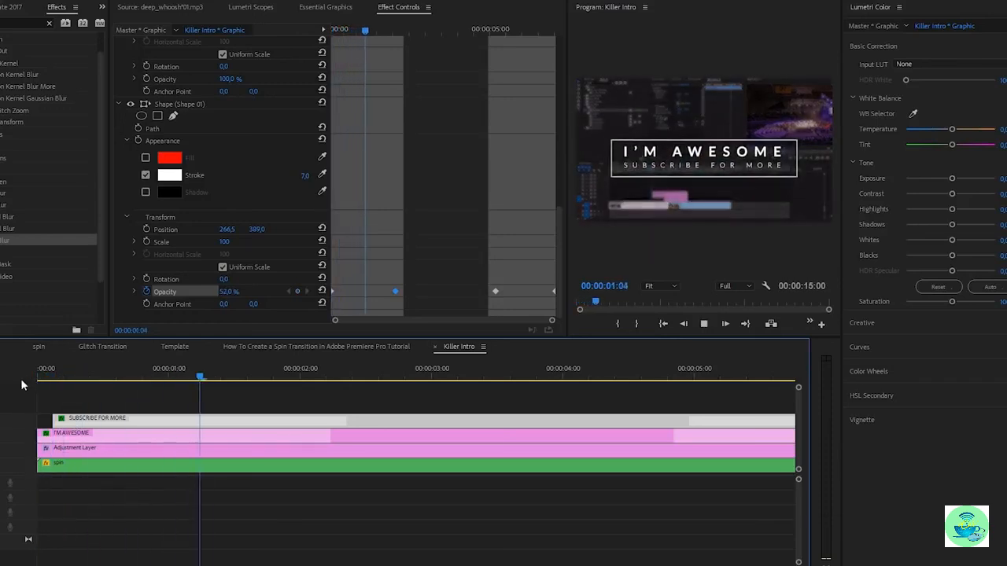
Shorten Shape 01's fades by moving the first opacity keyframe later and the last one earlier, each to about halfway through its fade
{"action": "left_click_drag", "start_coordinate": [311, 373], "coordinate": [238, 374]}
{"action": "left_click_drag", "start_coordinate": [333, 291], "coordinate": [369, 292]}
{"action": "left_click_drag", "start_coordinate": [552, 291], "coordinate": [525, 291]}
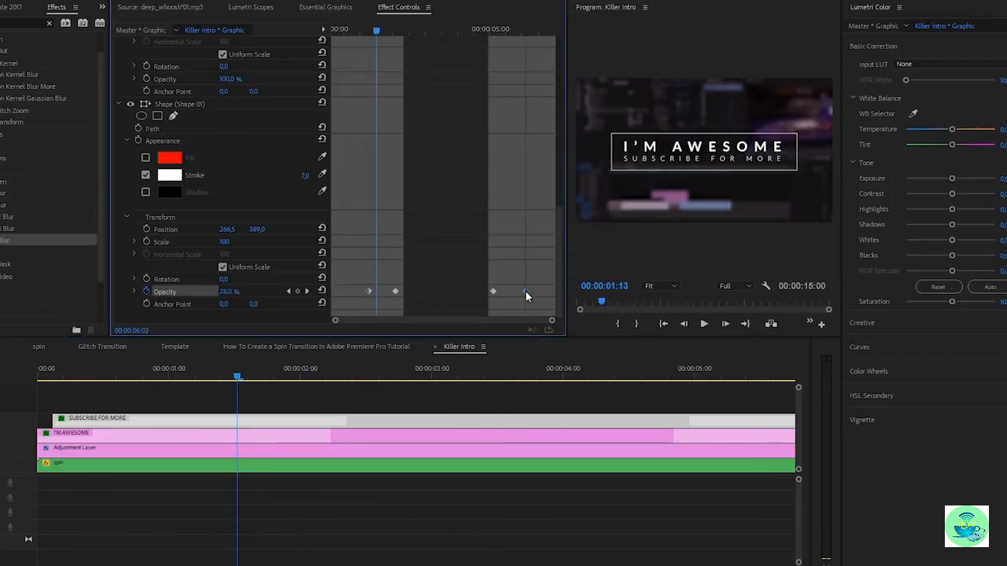
Play the intro from the beginning to check the rectangle's shortened fade-in, stopping once the frame has settled
{"action": "left_click_drag", "start_coordinate": [188, 379], "coordinate": [1, 405]}
{"action": "key", "text": "space"}
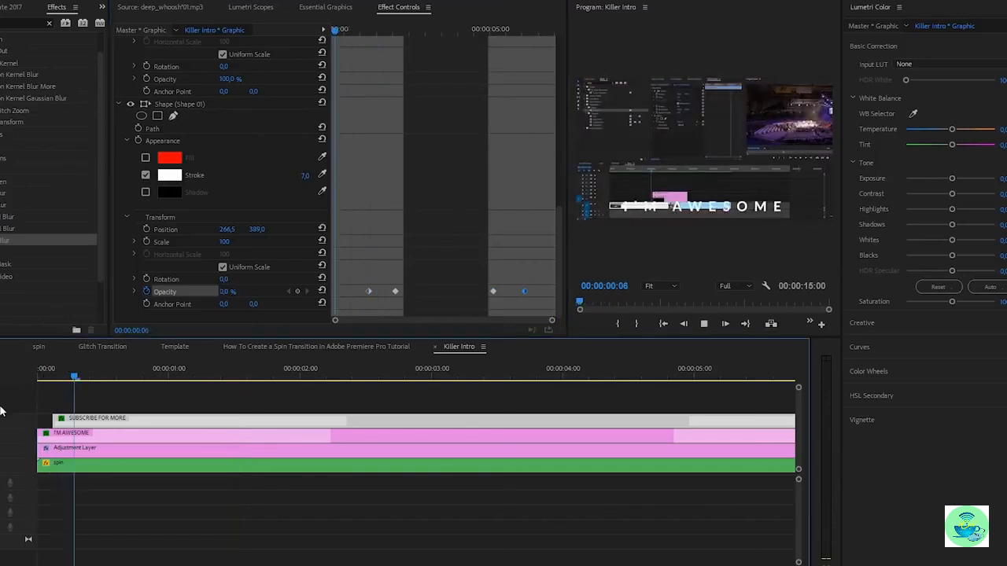
{"action": "key", "text": "space"}
{"action": "key", "text": "Right"}
{"action": "key", "text": "Right"}
{"action": "key", "text": "Right"}
{"action": "key", "text": "Right"}
Select all four of Shape 01's opacity keyframes and change their interpolation to Bezier
{"action": "left_click_drag", "start_coordinate": [352, 277], "coordinate": [538, 292]}
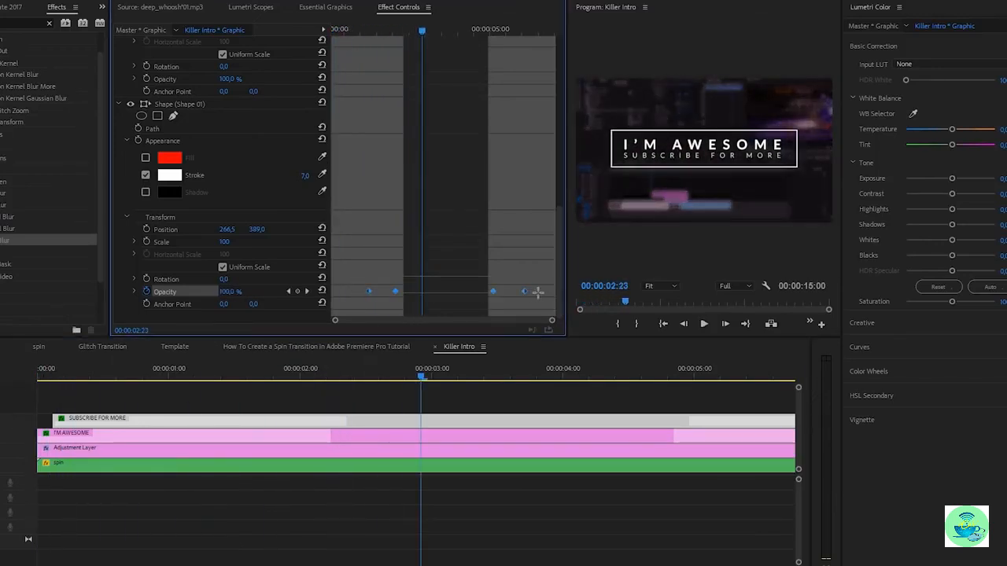
{"action": "right_click", "coordinate": [526, 292]}
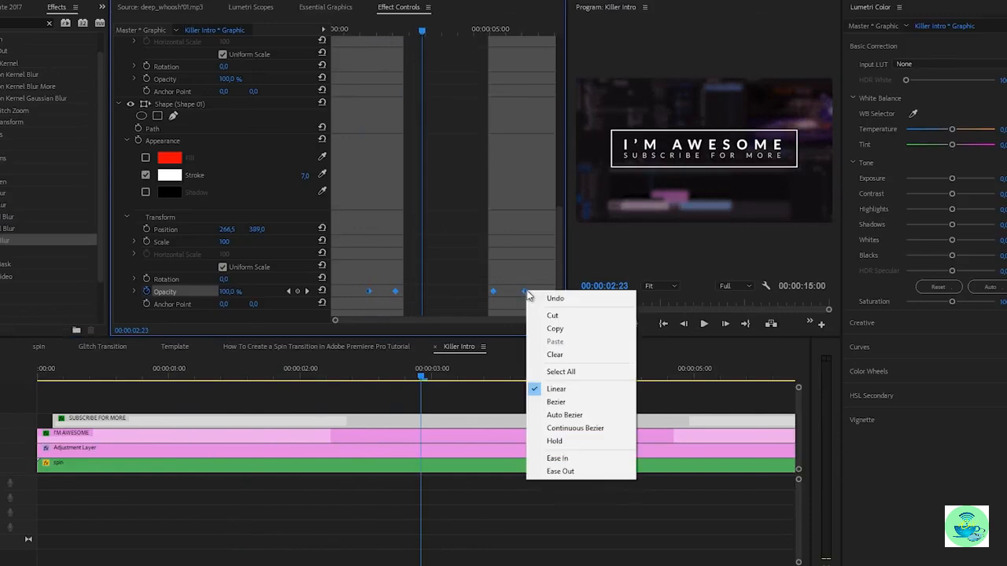
{"action": "left_click", "coordinate": [554, 402]}
Expand Shape 01's opacity graph and adjust the keyframes' Bezier handles to smooth the fade-in and fade-out
{"action": "left_click", "coordinate": [134, 291]}
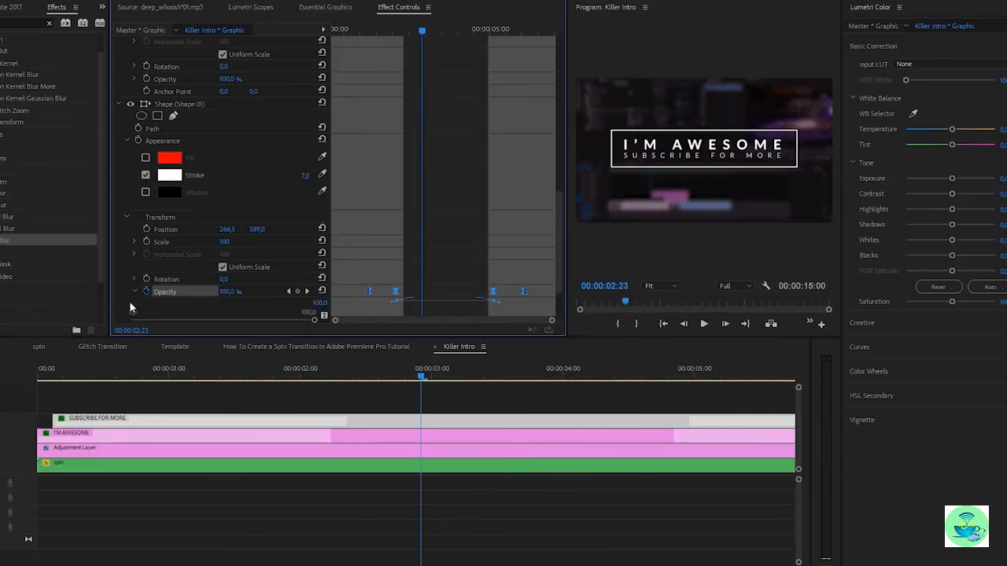
{"action": "scroll", "coordinate": [379, 303], "scroll_direction": "down", "scroll_amount": 2}
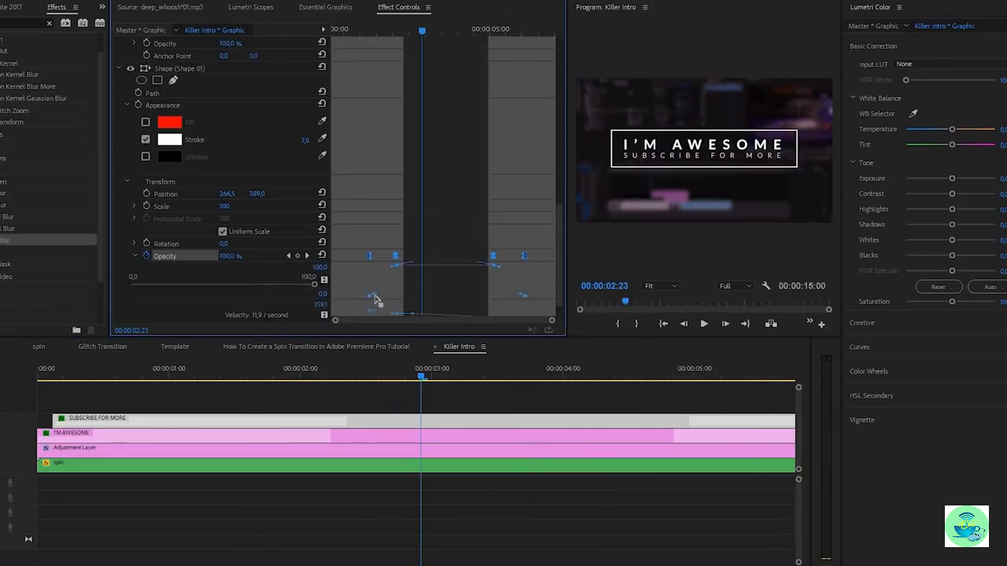
{"action": "left_click", "coordinate": [366, 294]}
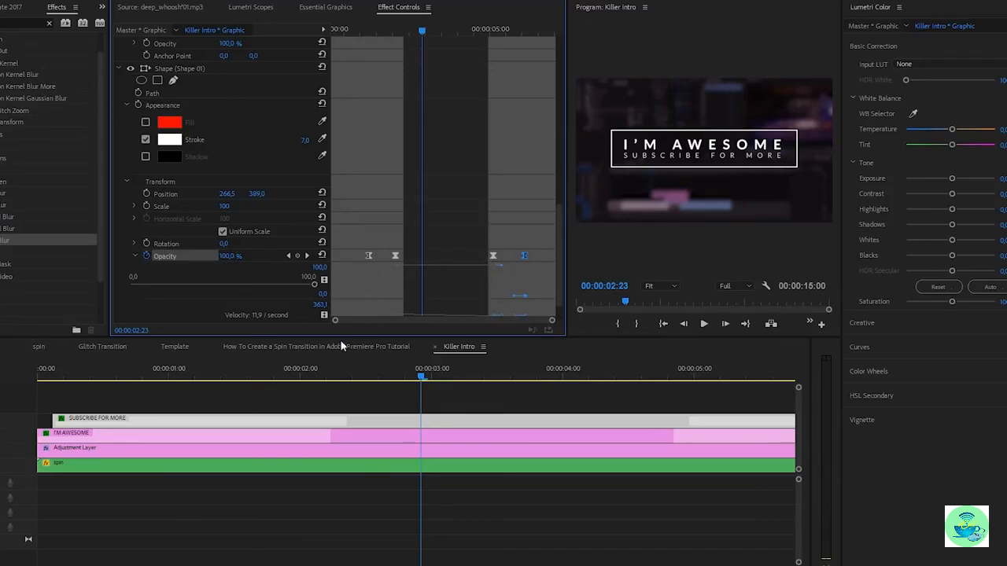
Clear the selection and play the whole intro from the beginning to check the eased rectangle fades
{"action": "left_click", "coordinate": [397, 400]}
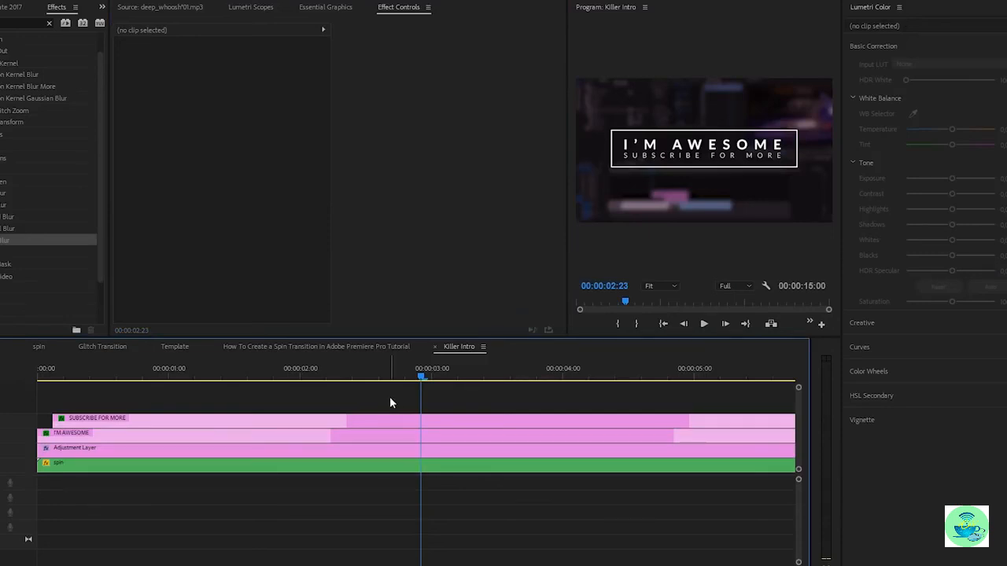
{"action": "key", "text": "Home"}
{"action": "key", "text": "space"}
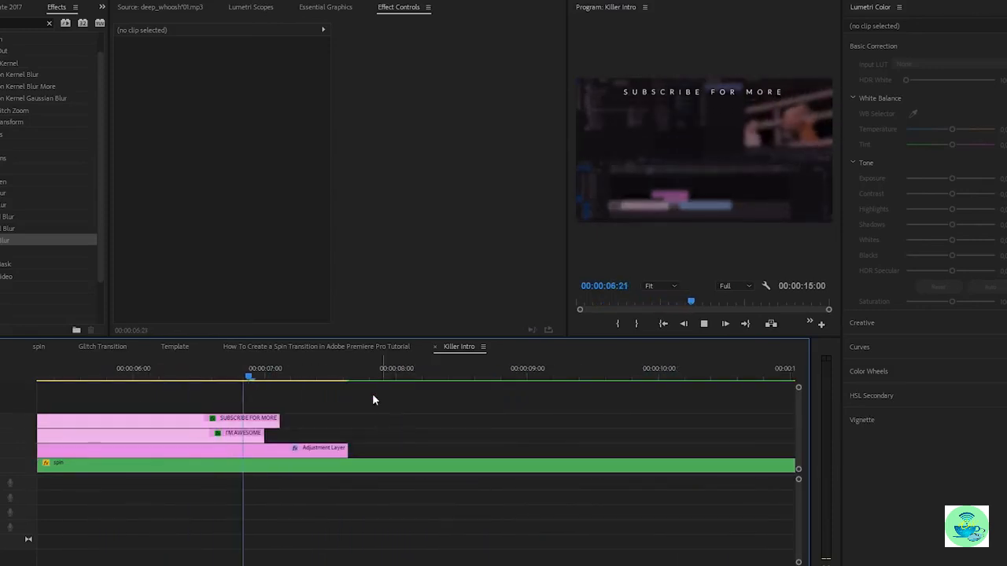
Shift Shape 01's two fade-out opacity keyframes later, closer to the end of the SUBSCRIBE FOR MORE clip
{"action": "left_click", "coordinate": [142, 376]}
{"action": "left_click", "coordinate": [159, 417]}
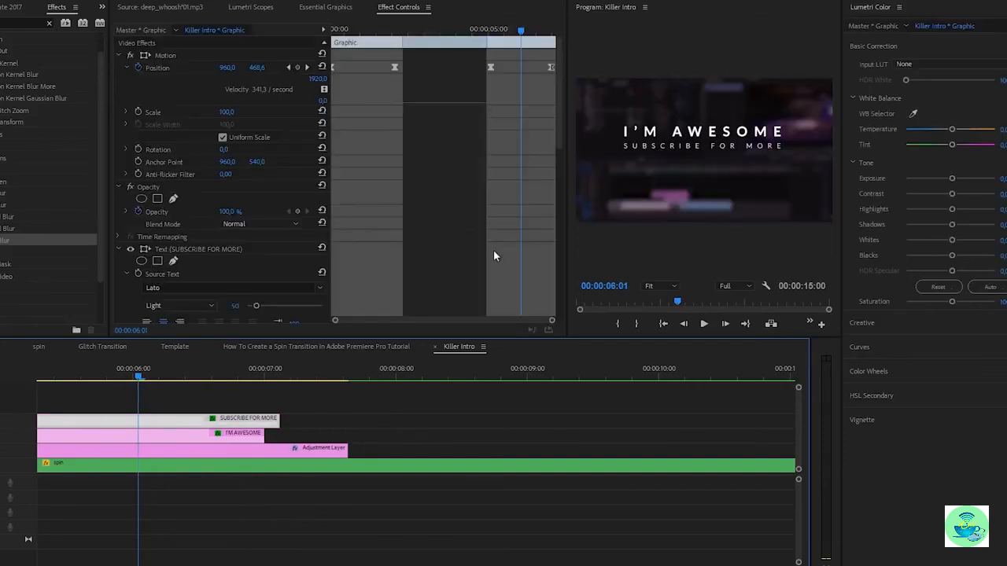
{"action": "scroll", "coordinate": [523, 158], "scroll_direction": "down", "scroll_amount": 5}
{"action": "mouse_move", "coordinate": [558, 174]}
{"action": "left_mouse_down"}
{"action": "mouse_move", "coordinate": [550, 292]}
{"action": "mouse_move", "coordinate": [511, 291]}
{"action": "left_mouse_up"}
{"action": "scroll", "coordinate": [549, 297], "scroll_direction": "down", "scroll_amount": 1}
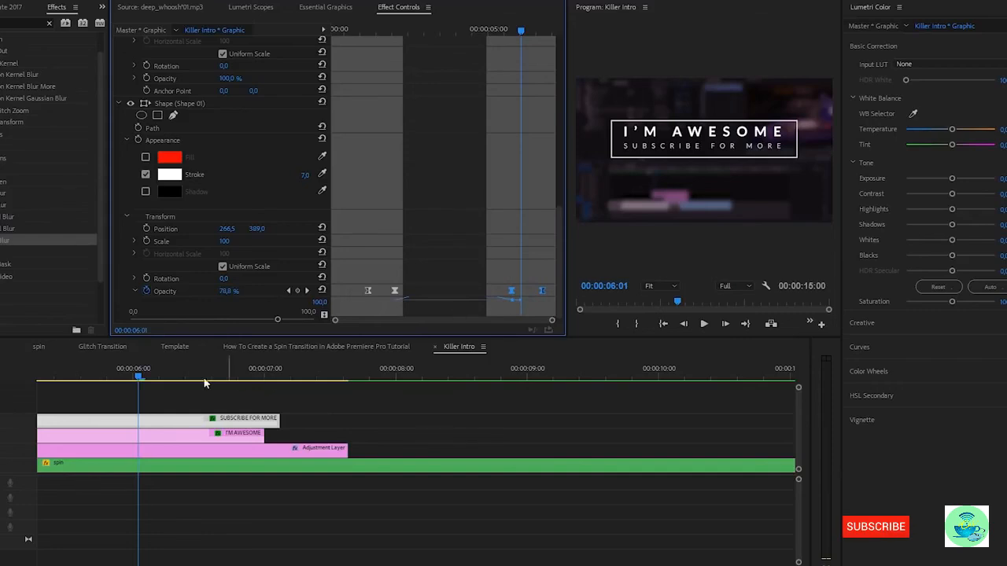
Play the outro from shortly before the six-second mark to check the rectangle's delayed fade-out
{"action": "left_click", "coordinate": [69, 378]}
{"action": "key", "text": "space"}
{"action": "scroll", "coordinate": [335, 418], "scroll_direction": "up", "scroll_amount": 5}
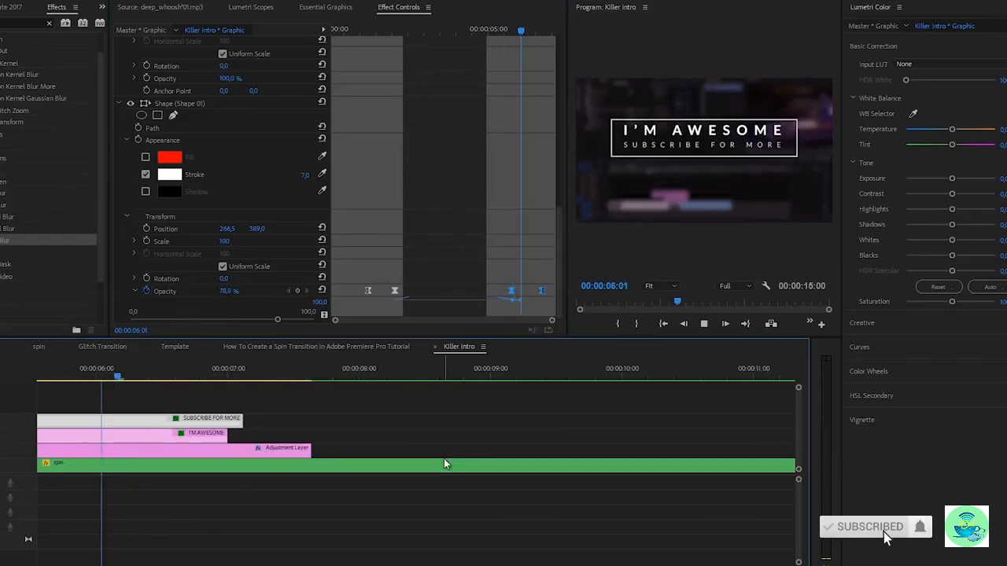